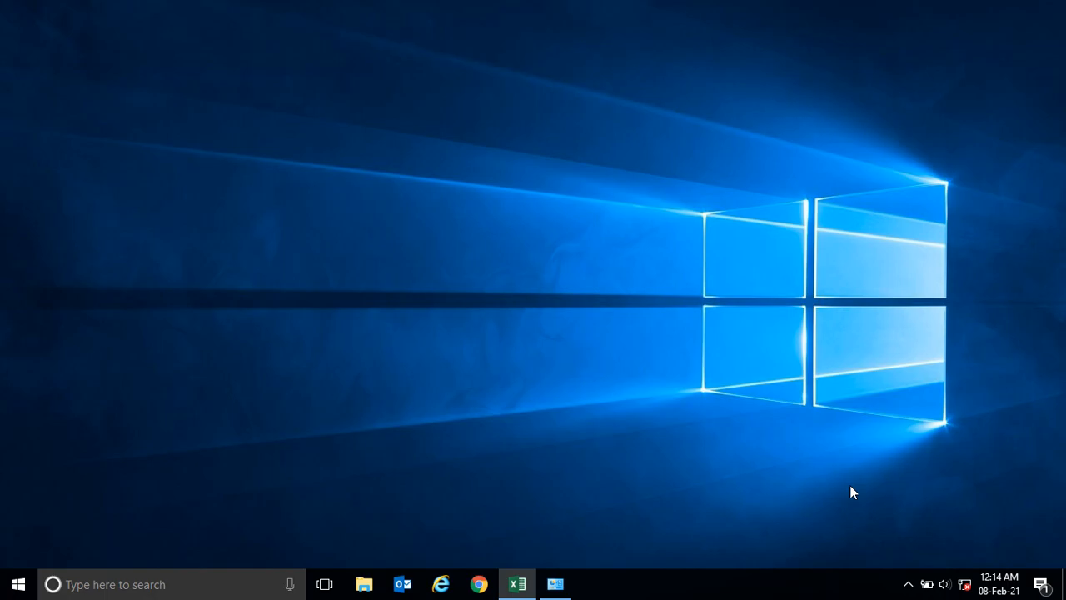
# - Switch to the LAB4 workbook in Excel and go to cell A1 of the leave sheet
pyautogui.click(518, 580)
pyautogui.click(391, 321)
pyautogui.press('Up')
pyautogui.press('Up')
pyautogui.press('Up')
pyautogui.press('Up')
pyautogui.press('Up')
pyautogui.press('Up')
pyautogui.press('Up')
pyautogui.press('Left')
pyautogui.press('Left')
pyautogui.press('Left')
pyautogui.press('Left')
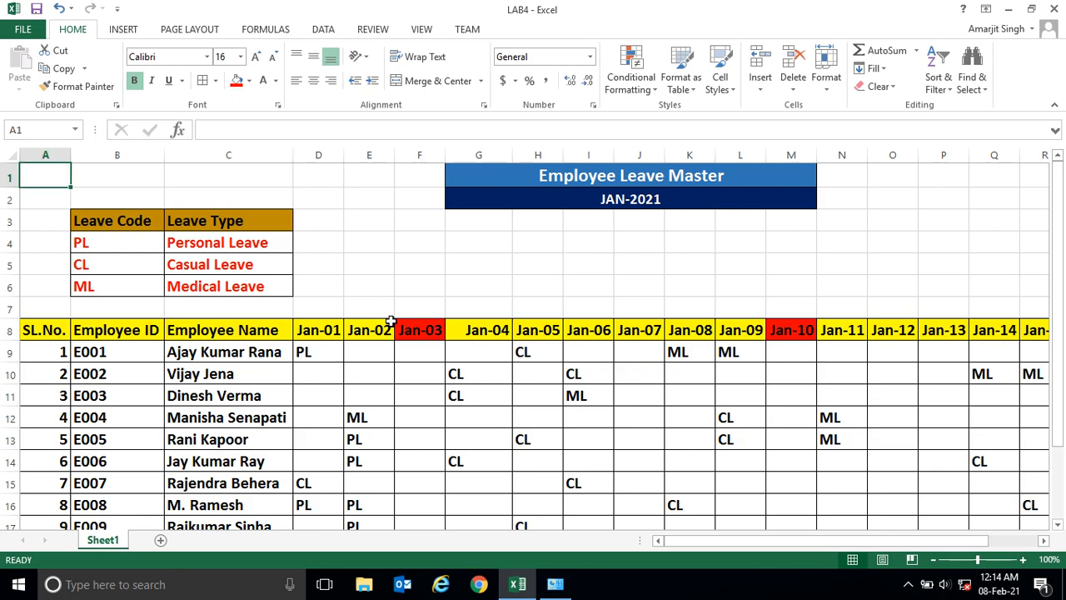
# - Look over the column headings in row 8 and the sheet's title area
pyautogui.press('Down')
pyautogui.press('Down')
pyautogui.press('Down')
pyautogui.press('Down')
pyautogui.press('Down')
pyautogui.press('Down')
pyautogui.press('Down')
pyautogui.press('Right')
pyautogui.press('Right')
pyautogui.press('Right')
pyautogui.press('Right')
pyautogui.press('Right')
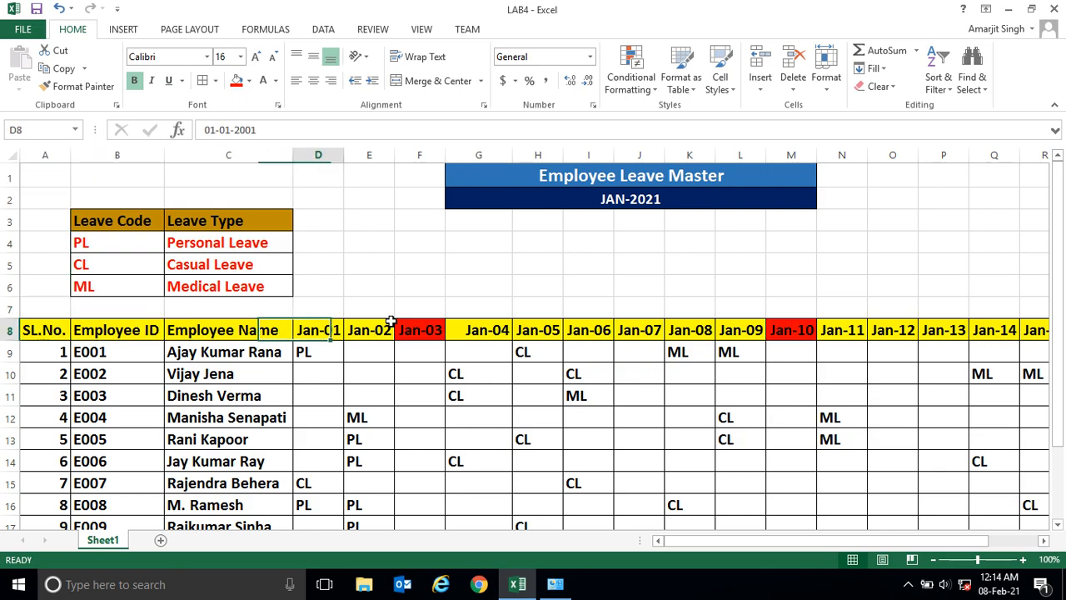
pyautogui.press('Left')
pyautogui.press('Home')
pyautogui.press('Up')
pyautogui.hotkey('ctrl', 'Up')
pyautogui.press('Right')
pyautogui.press('Right')
pyautogui.press('Right')
pyautogui.press('Right')
pyautogui.press('Right')
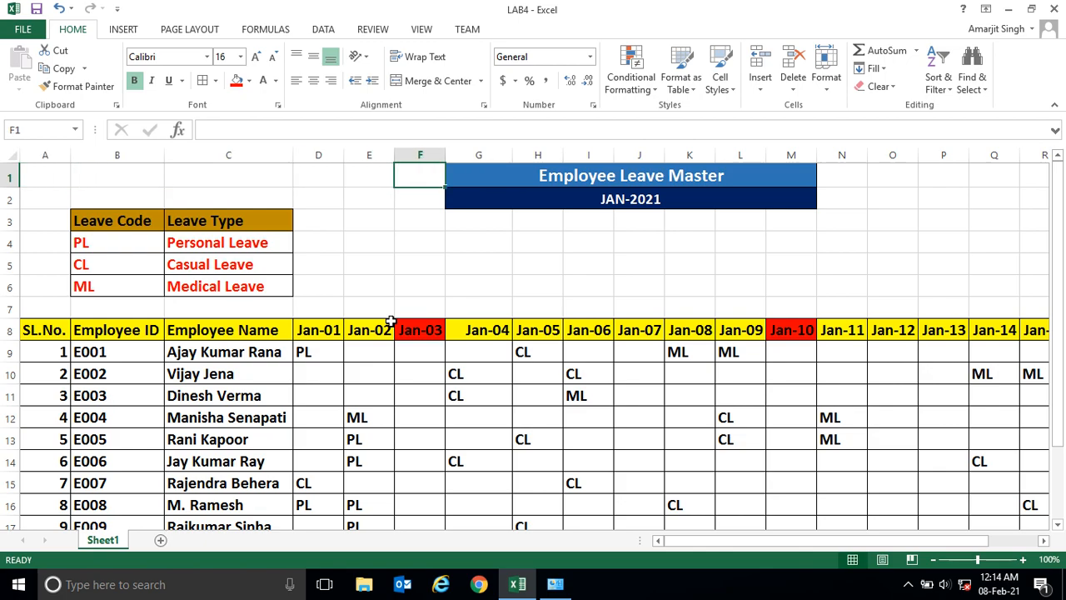
# - Examine the leave code table, matching the codes PL, CL and ML to their leave types
pyautogui.press('Down')
pyautogui.press('Down')
pyautogui.press('Down')
pyautogui.press('Down')
pyautogui.press('Left')
pyautogui.press('Left')
pyautogui.press('Left')
pyautogui.press('Left')
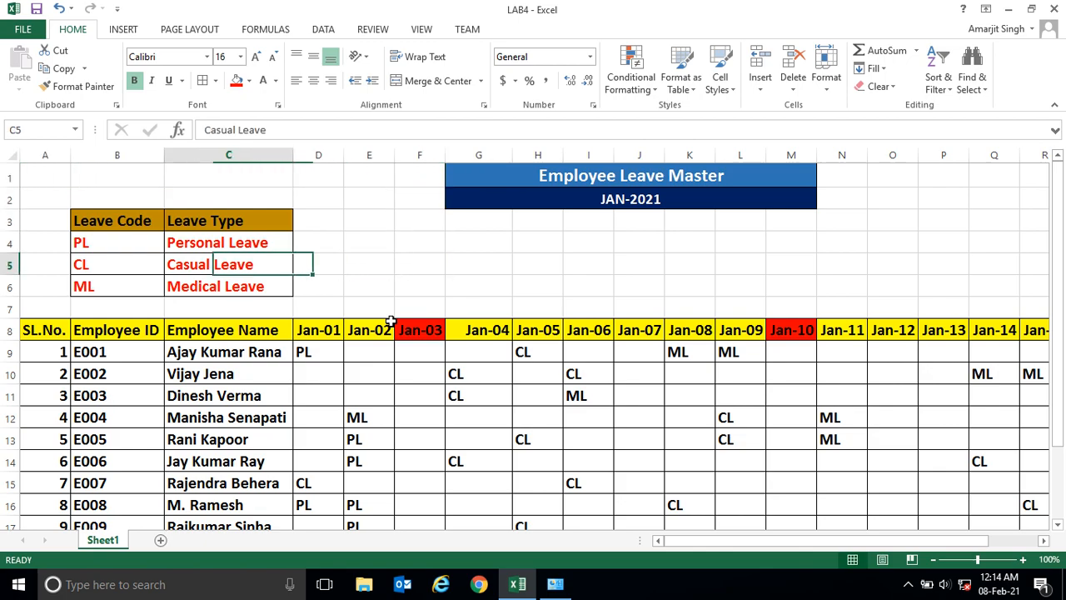
pyautogui.press('Up')
pyautogui.press('Up')
pyautogui.press('Right')
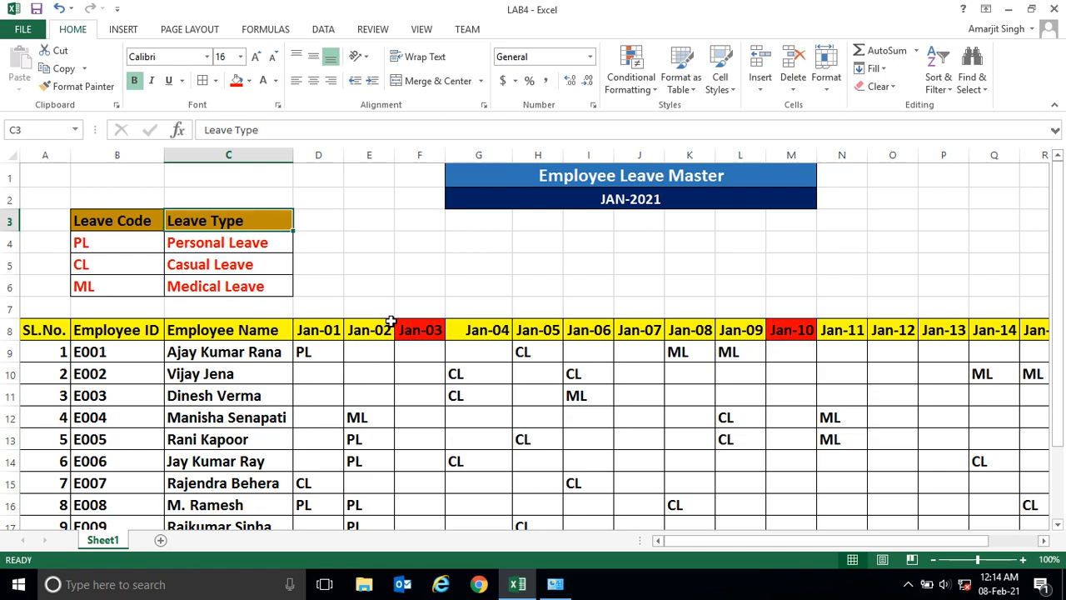
pyautogui.press('Down')
pyautogui.press('Left')
pyautogui.press('Left')
pyautogui.press('Down')
pyautogui.press('Right')
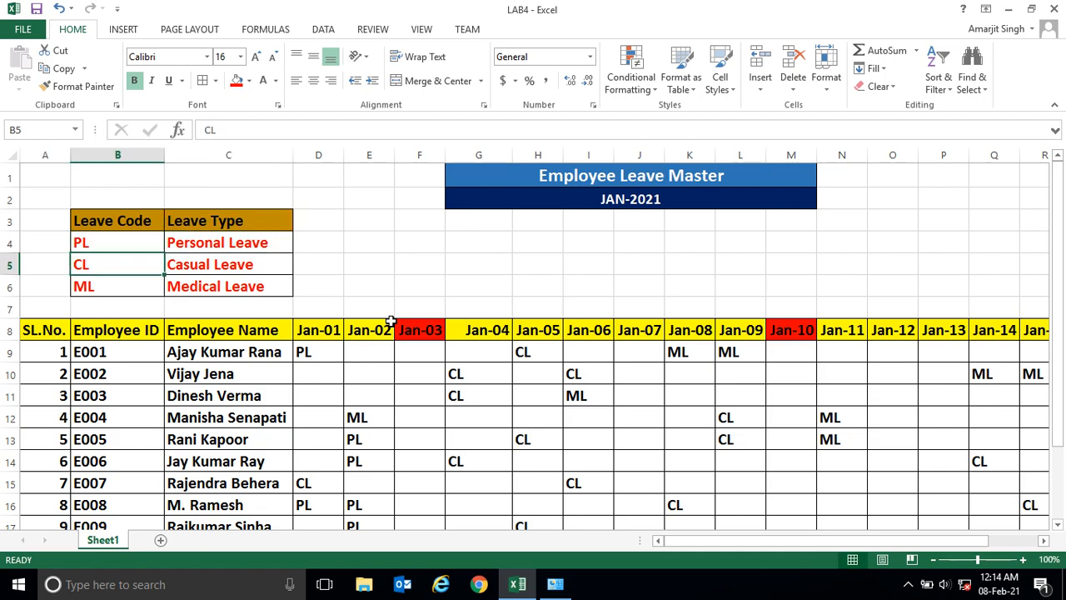
pyautogui.press('Down')
pyautogui.press('Right')
pyautogui.press('Up')
pyautogui.press('Up')
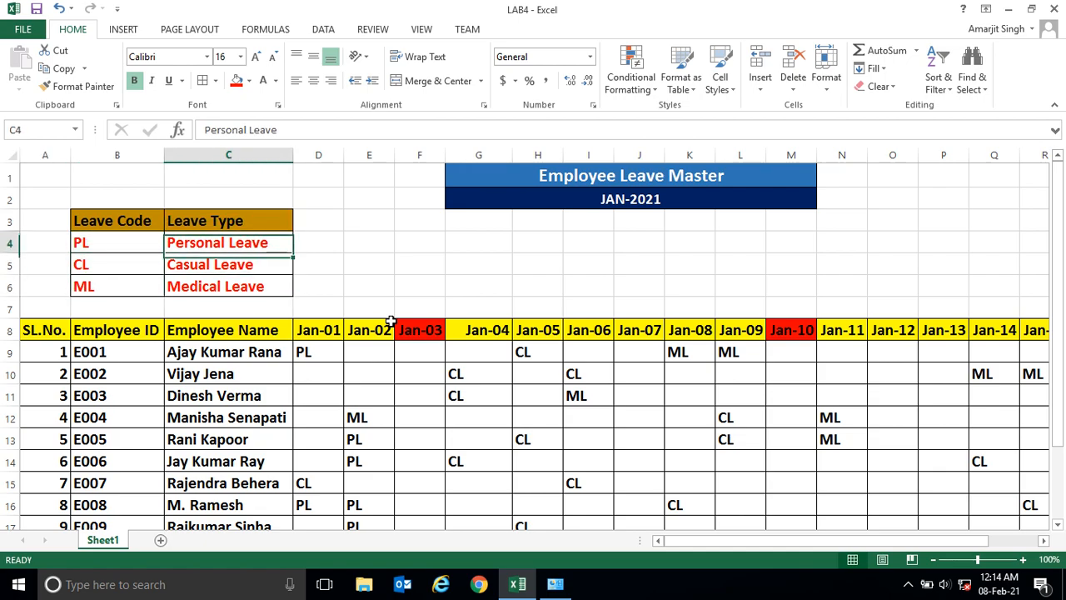
pyautogui.press('Down')
pyautogui.press('Down')
pyautogui.press('Down')
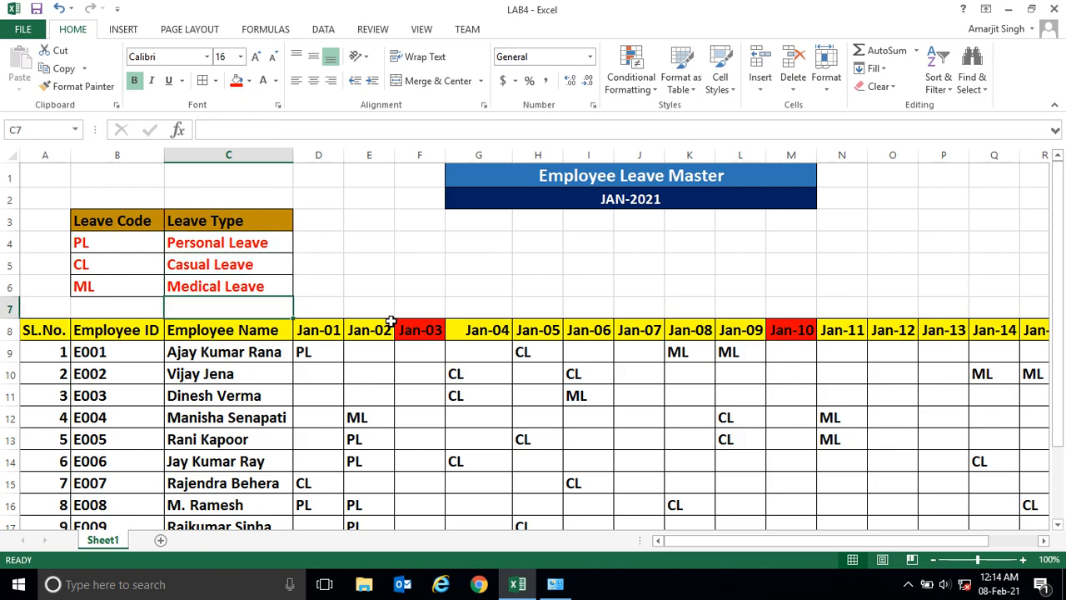
pyautogui.press('Up')
pyautogui.press('Up')
pyautogui.press('Up')
pyautogui.press('Up')
pyautogui.press('Down')
pyautogui.press('Down')
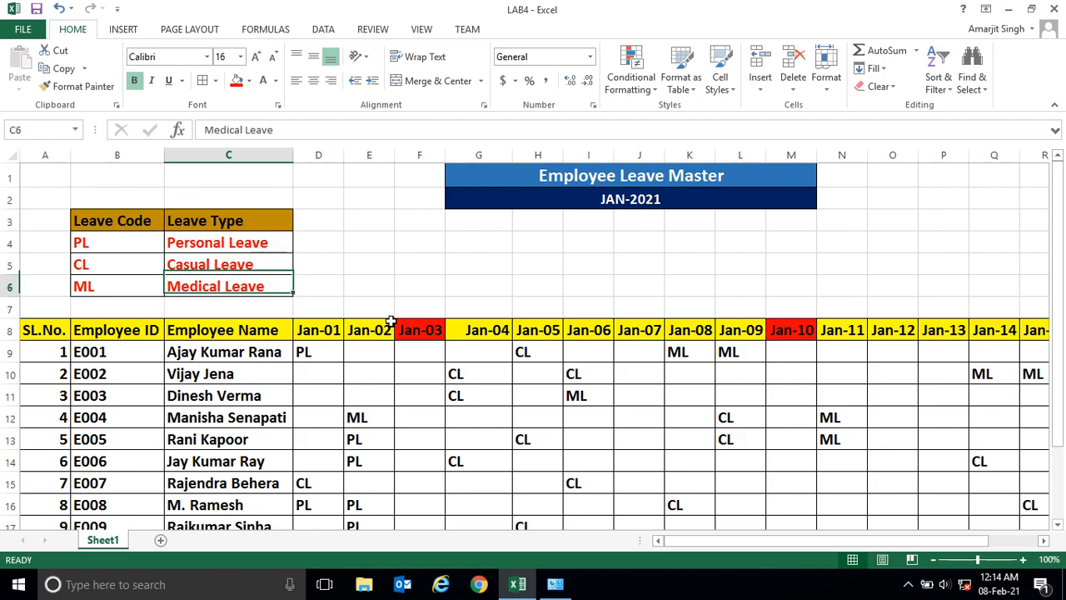
# - Review the employee rows E001 to E010, checking the Employee ID and Employee Name columns
pyautogui.press('Down')
pyautogui.press('Down')
pyautogui.press('Down')
pyautogui.press('Down')
pyautogui.press('Down')
pyautogui.press('Down')
pyautogui.press('Down')
pyautogui.press('Down')
pyautogui.press('Down')
pyautogui.press('Down')
pyautogui.press('Down')
pyautogui.press('Down')
pyautogui.press('Down')
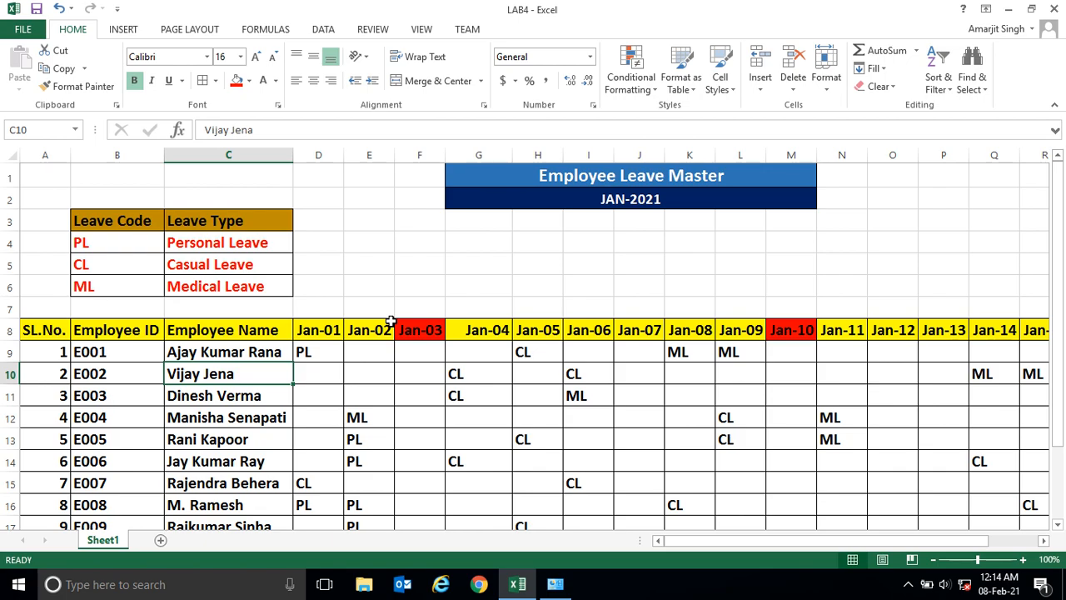
pyautogui.press('Up')
pyautogui.press('Left')
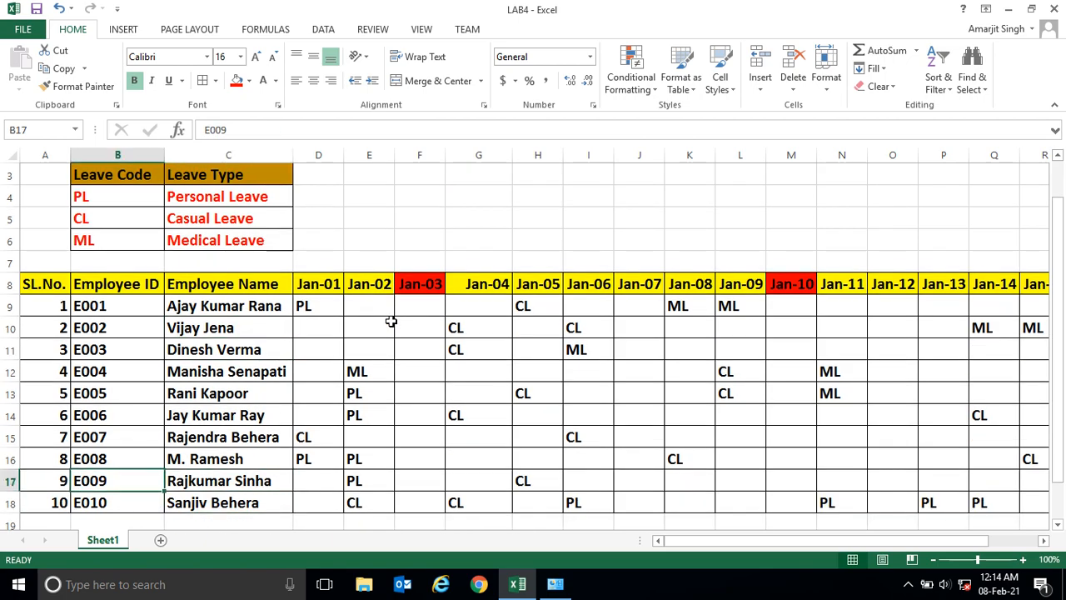
pyautogui.press('Up')
pyautogui.press('Up')
pyautogui.press('Up')
pyautogui.press('Up')
pyautogui.press('Up')
pyautogui.press('Up')
pyautogui.press('Up')
pyautogui.press('Up')
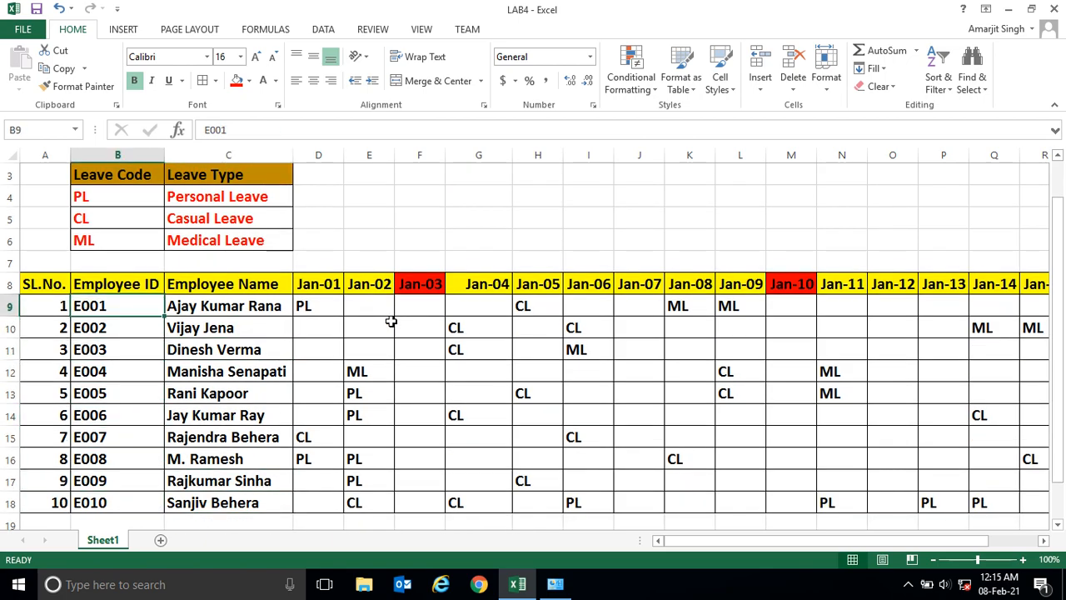
pyautogui.press('Right')
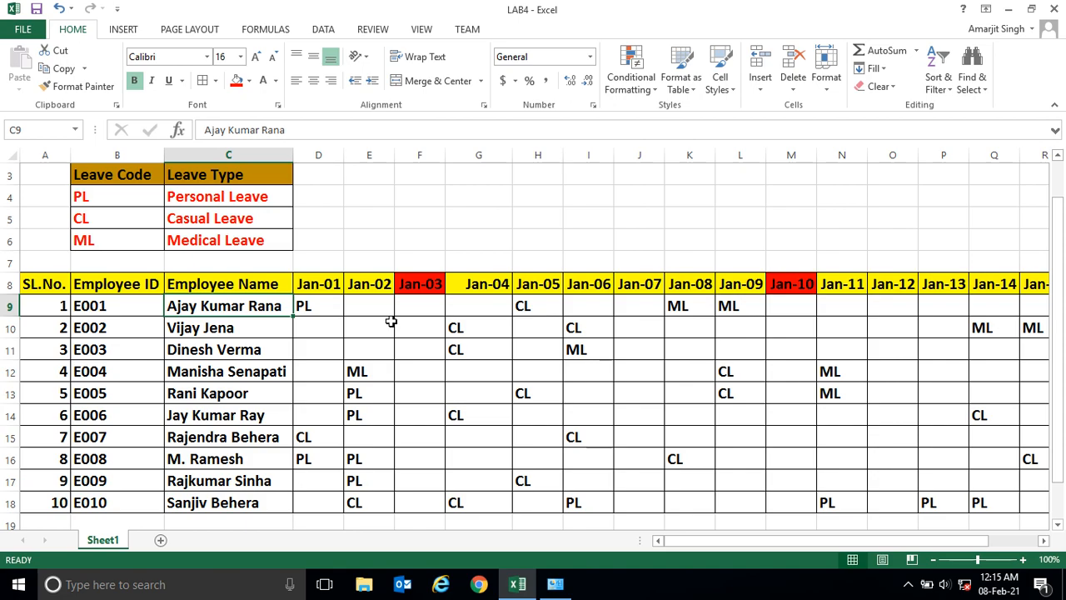
# - Review the daily date headings in row 8 of the leave table, from Jan-01 onward
pyautogui.press('Up')
pyautogui.press('Right')
pyautogui.press('Right')
pyautogui.press('Right')
pyautogui.press('Right')
pyautogui.press('Right')
pyautogui.press('Right')
pyautogui.press('Right')
pyautogui.press('Right')
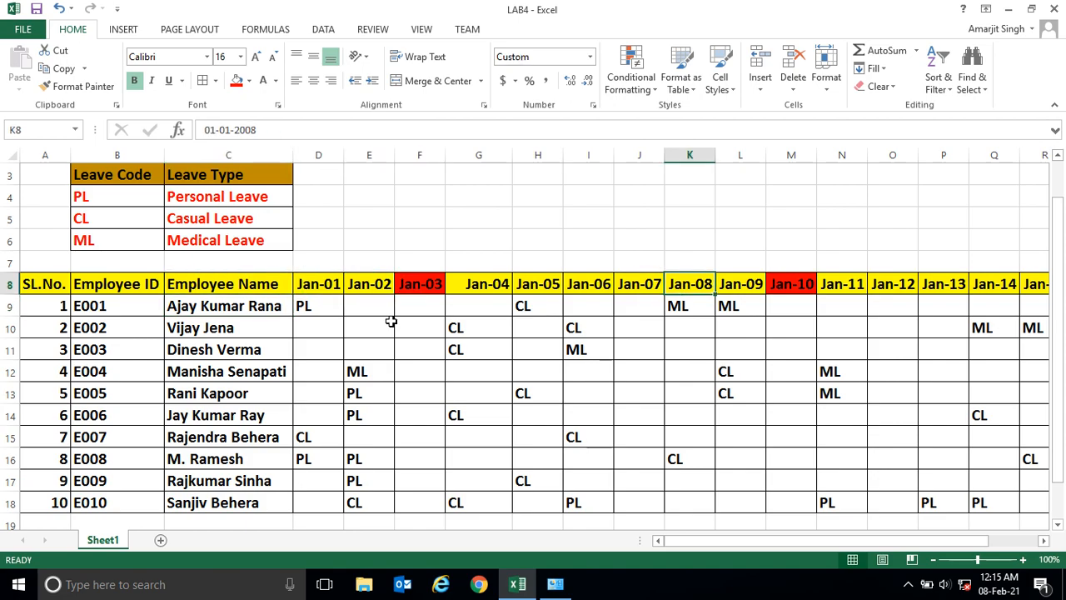
pyautogui.press('Right')
pyautogui.press('Right')
pyautogui.press('Right')
pyautogui.press('Left')
pyautogui.press('Left')
pyautogui.press('Left')
pyautogui.press('Left')
pyautogui.press('Left')
pyautogui.press('Left')
pyautogui.press('Left')
pyautogui.press('Left')
pyautogui.press('Left')
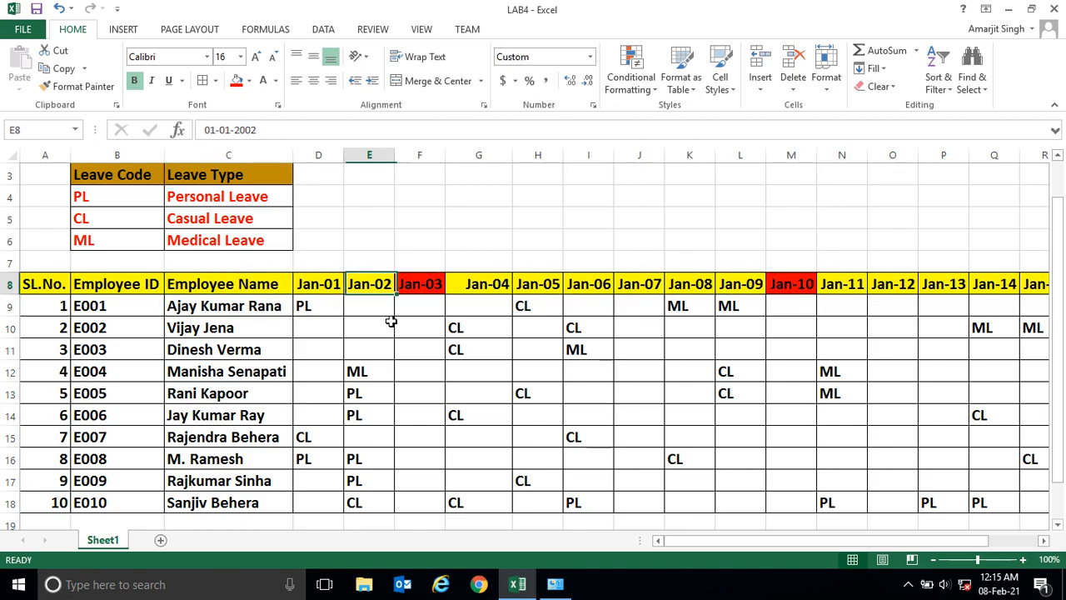
# - Examine the date headings through Jan-15, including the red-marked dates Jan-03 and Jan-10
pyautogui.press('Right')
pyautogui.press('Right')
pyautogui.press('Right')
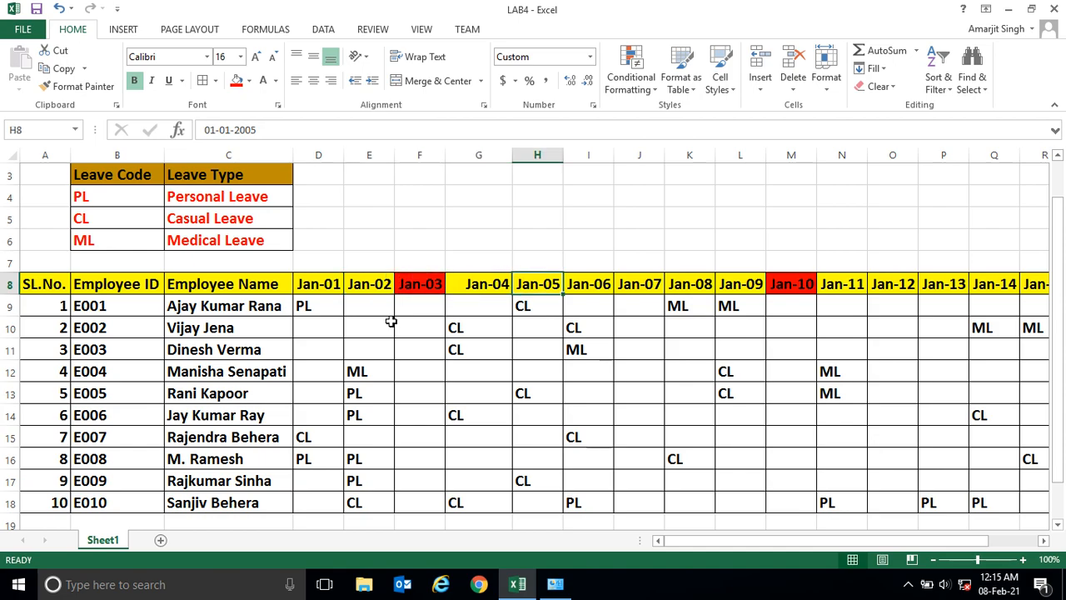
pyautogui.press('Right')
pyautogui.press('Left')
pyautogui.press('Left')
pyautogui.press('Left')
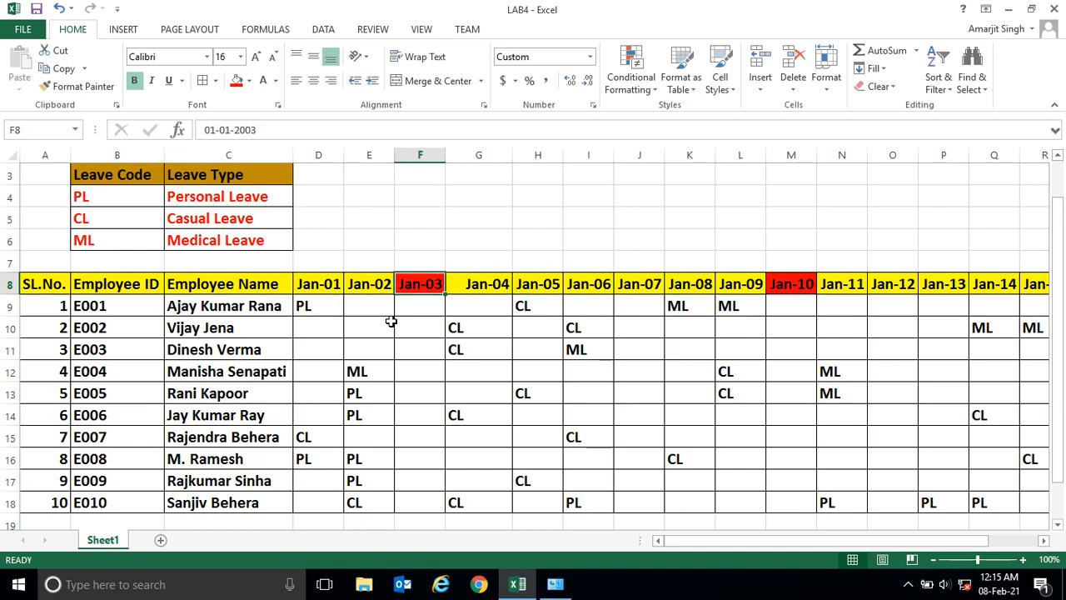
pyautogui.press('Right')
pyautogui.press('Right')
pyautogui.press('Right')
pyautogui.press('Right')
pyautogui.press('Right')
pyautogui.press('Right')
pyautogui.press('Right')
pyautogui.press('Right')
pyautogui.press('Right')
pyautogui.press('Right')
pyautogui.press('Right')
pyautogui.press('Right')
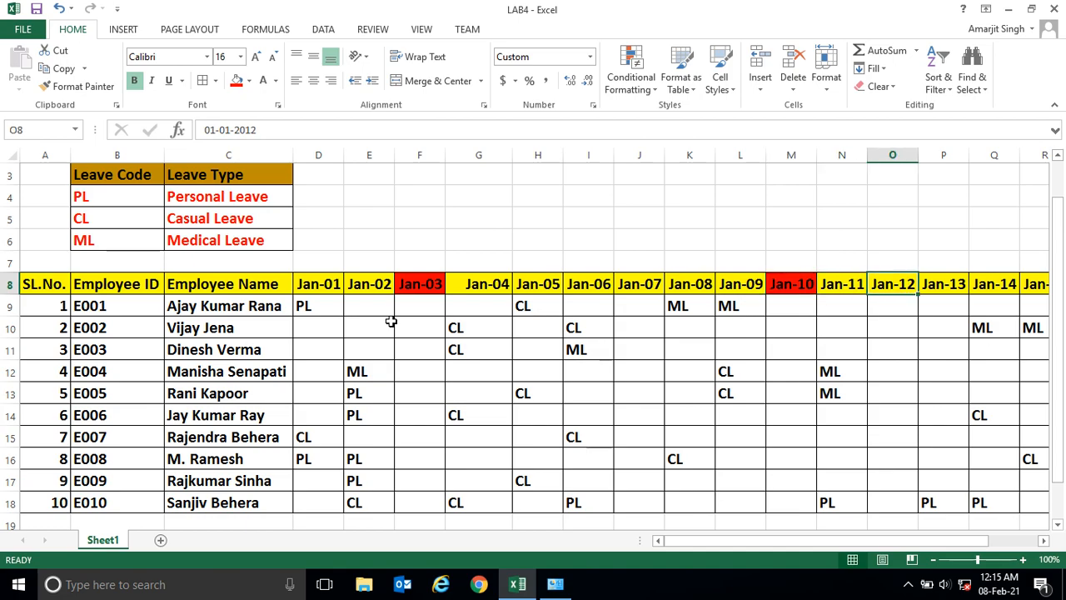
pyautogui.press('Right')
pyautogui.press('Left')
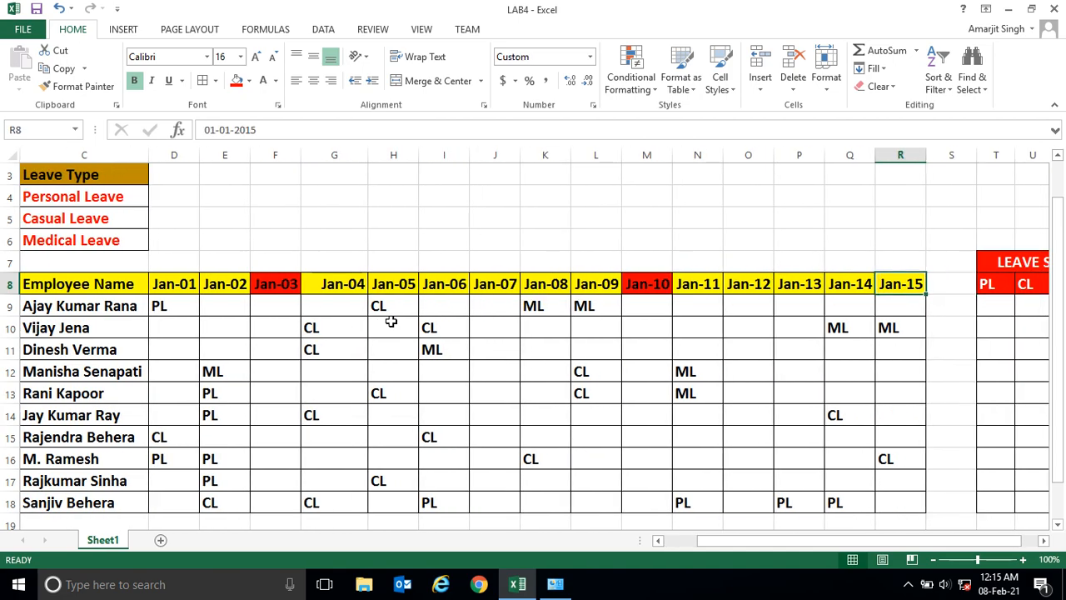
pyautogui.press('Left')
pyautogui.press('Left')
pyautogui.press('Left')
pyautogui.press('Left')
pyautogui.press('Left')
pyautogui.press('Left')
pyautogui.press('Left')
pyautogui.press('Left')
pyautogui.press('Left')
pyautogui.press('Left')
pyautogui.press('Left')
pyautogui.press('Left')
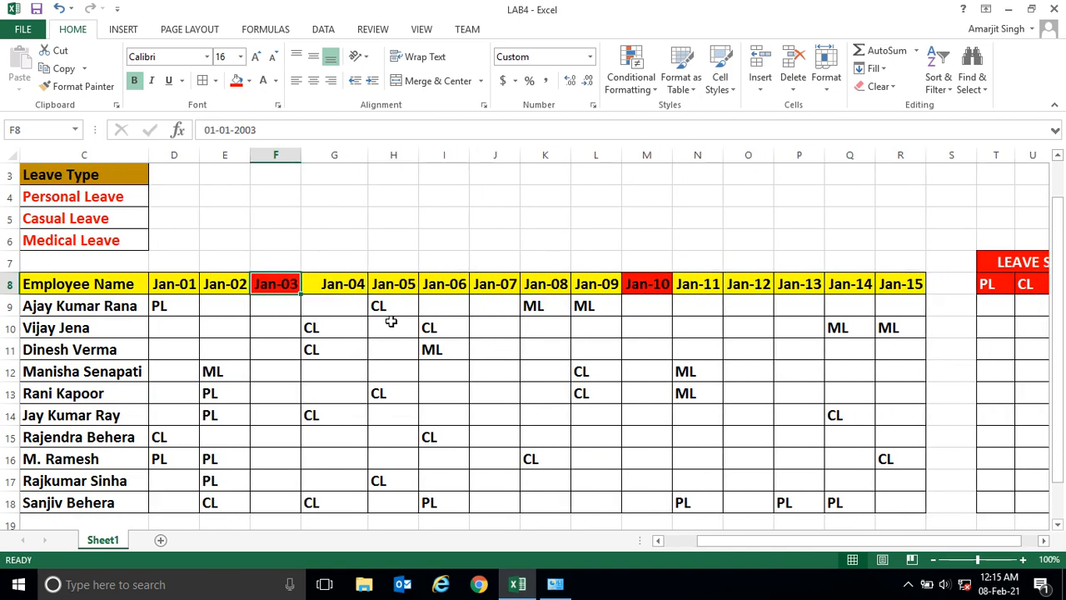
# - Inspect the LEAVE SUMMARY block beside the dates, with its PL, CL, ML and TOTAL columns
pyautogui.press('Right')
pyautogui.press('Right')
pyautogui.press('Right')
pyautogui.press('Right')
pyautogui.press('Right')
pyautogui.press('Right')
pyautogui.press('Right')
pyautogui.press('Right')
pyautogui.press('Right')
pyautogui.press('Right')
pyautogui.press('Right')
pyautogui.press('Right')
pyautogui.press('Right')
pyautogui.press('Right')
pyautogui.press('Right')
pyautogui.press('Right')
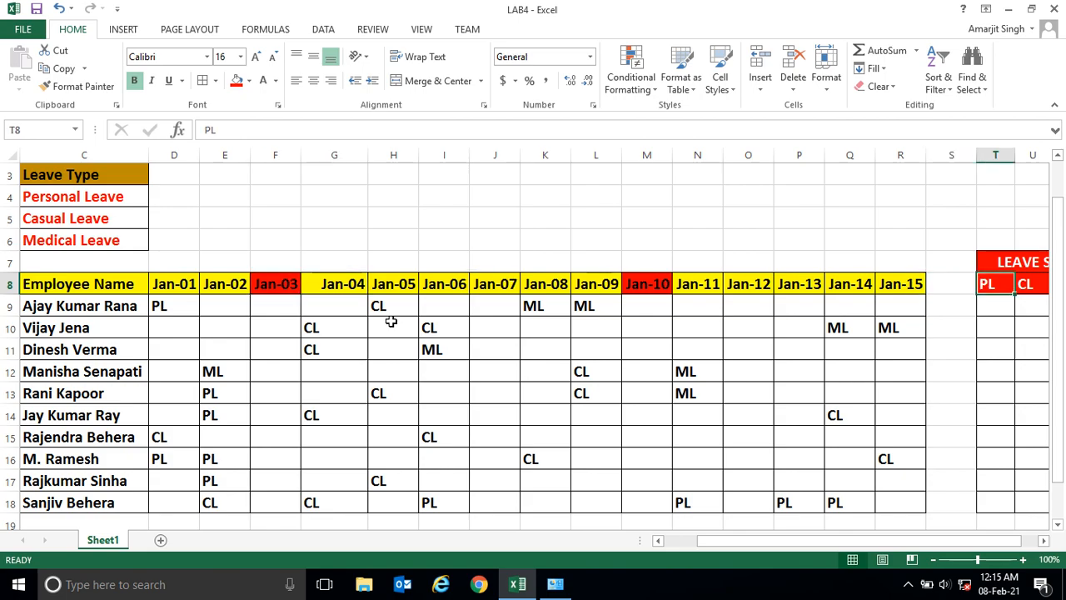
pyautogui.press('Left')
pyautogui.press('Left')
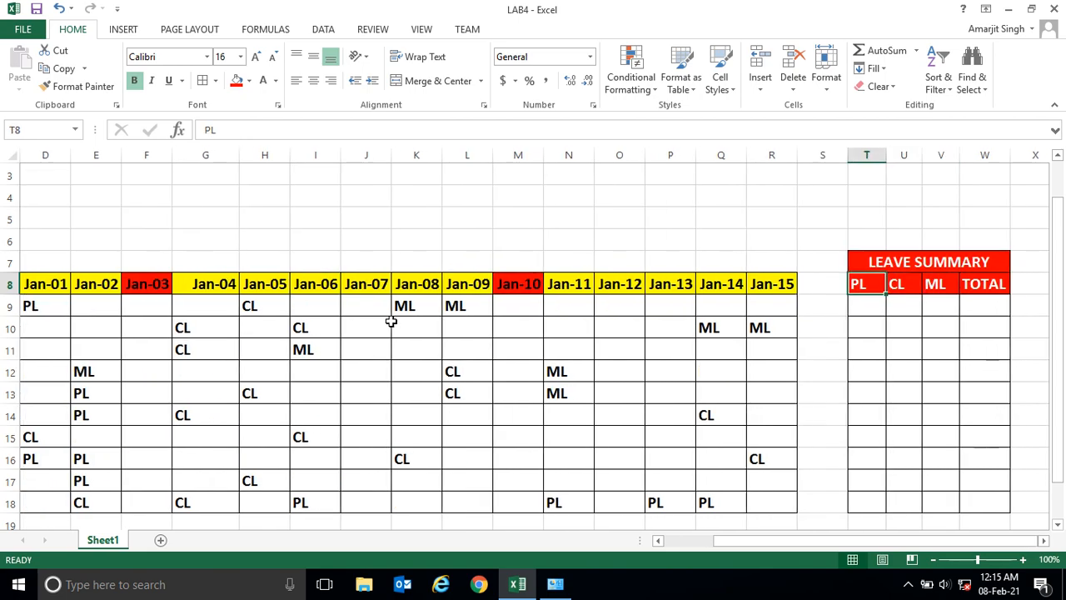
# - Inspect the blank PL, CL and ML cells in the first employee row of the leave summary
pyautogui.press('Right')
pyautogui.press('Down')
pyautogui.press('Left')
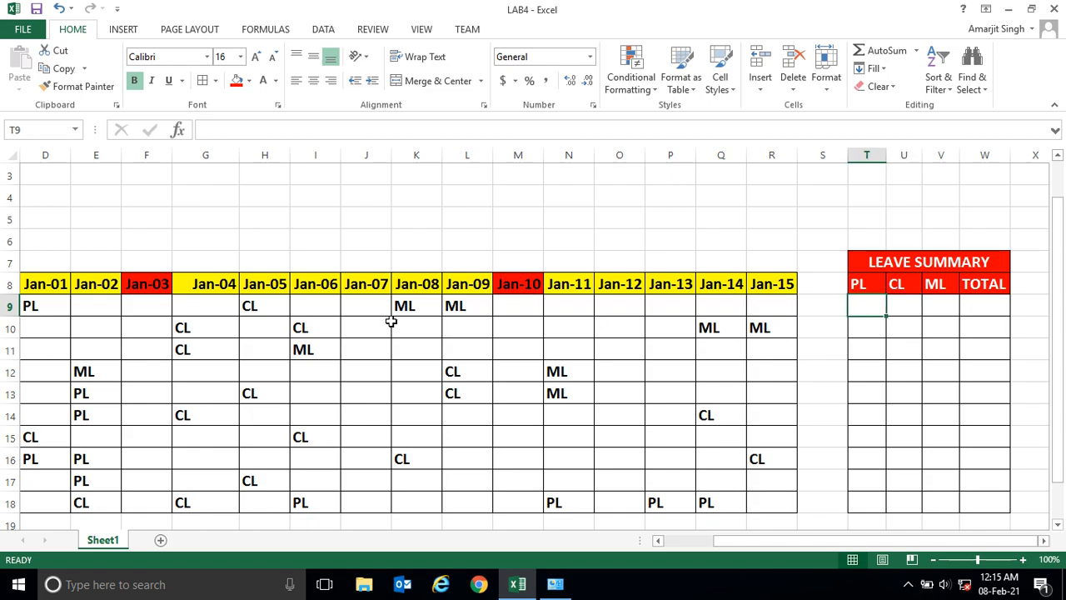
pyautogui.press('Right')
pyautogui.press('Right')
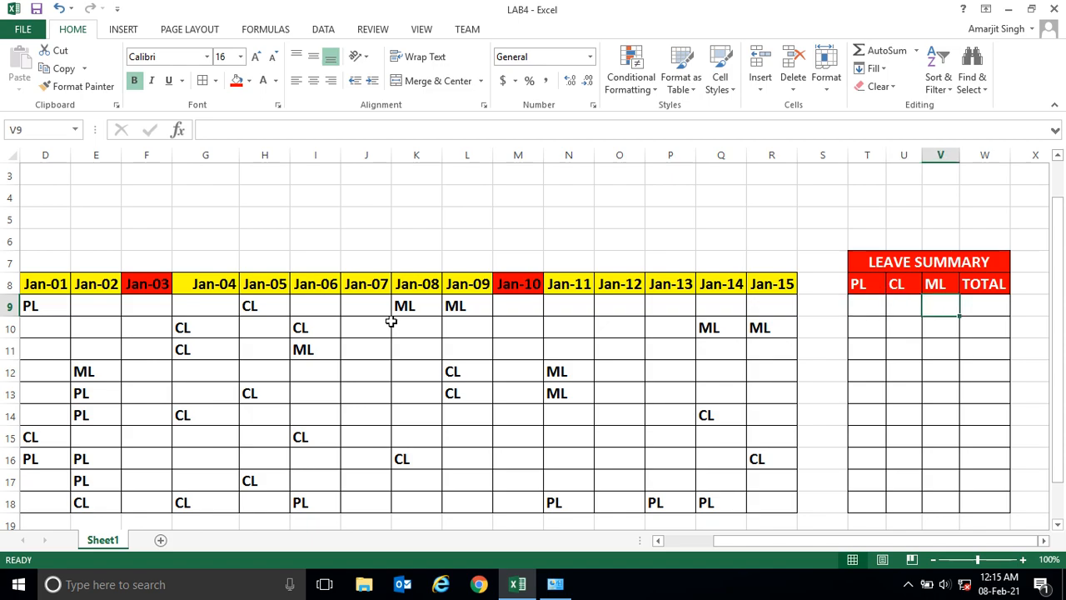
# - Examine the daily leave entries across row 9 and on to the TOTAL column of the summary
pyautogui.press('Left')
pyautogui.press('Left')
pyautogui.press('Left')
pyautogui.press('Left')
pyautogui.press('Left')
pyautogui.press('Left')
pyautogui.press('Left')
pyautogui.press('Left')
pyautogui.press('Left')
pyautogui.press('Left')
pyautogui.press('Left')
pyautogui.press('Left')
pyautogui.press('Left')
pyautogui.press('Left')
pyautogui.press('Left')
pyautogui.press('Left')
pyautogui.press('Left')
pyautogui.press('Left')
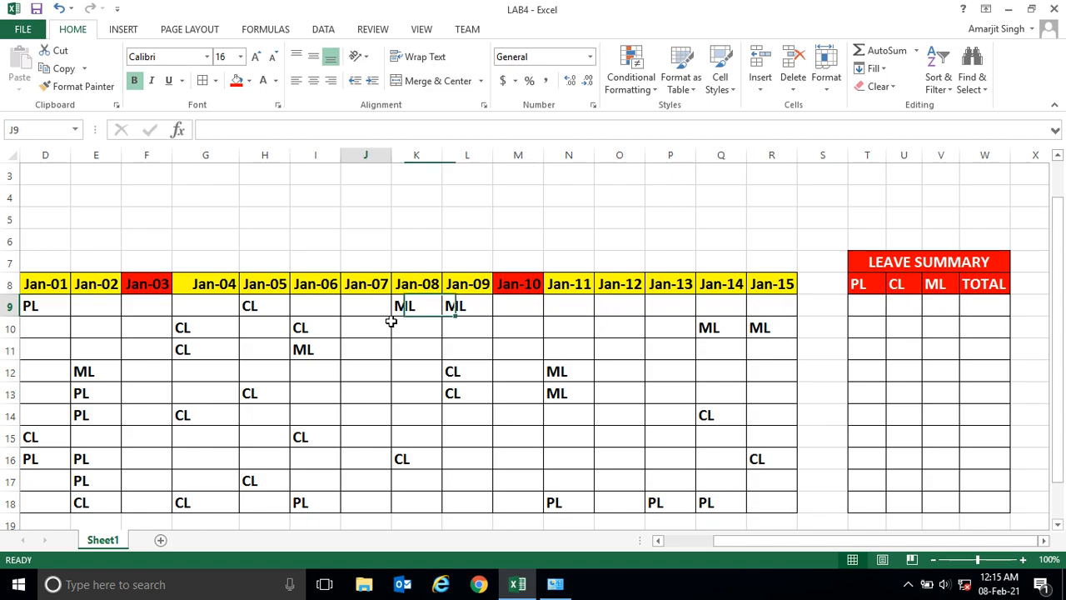
pyautogui.press('Right')
pyautogui.press('Right')
pyautogui.press('Right')
pyautogui.press('Right')
pyautogui.press('Right')
pyautogui.press('Right')
pyautogui.press('Right')
pyautogui.press('Right')
pyautogui.press('Right')
pyautogui.press('Right')
pyautogui.press('Right')
pyautogui.press('Right')
pyautogui.press('Right')
pyautogui.press('Right')
pyautogui.press('Right')
pyautogui.press('Right')
pyautogui.press('Right')
pyautogui.press('Right')
pyautogui.press('Right')
pyautogui.press('Right')
pyautogui.press('Right')
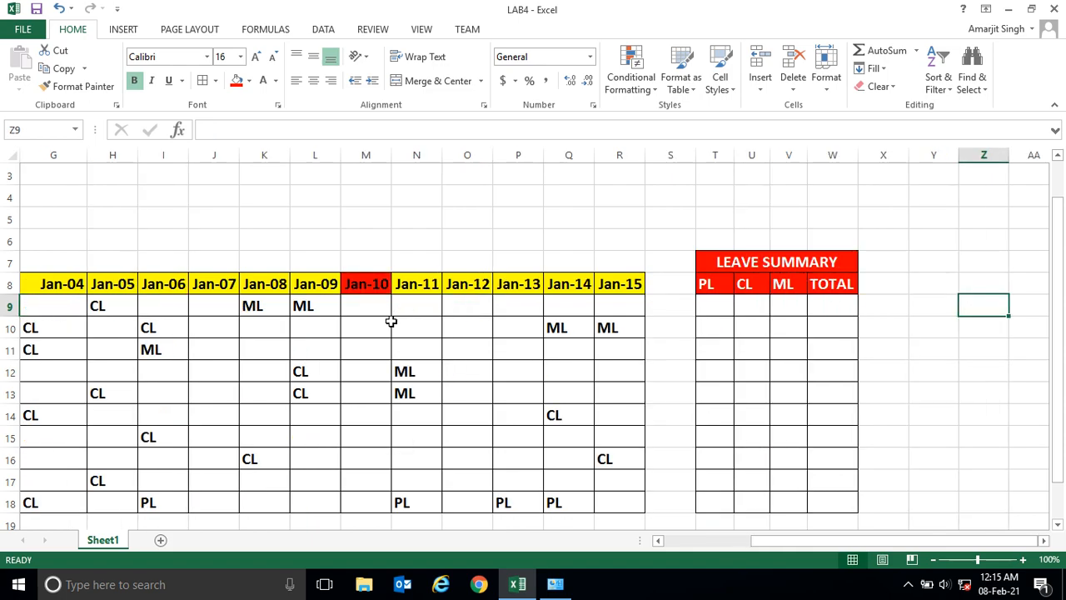
pyautogui.press('Left')
pyautogui.press('Left')
pyautogui.press('Left')
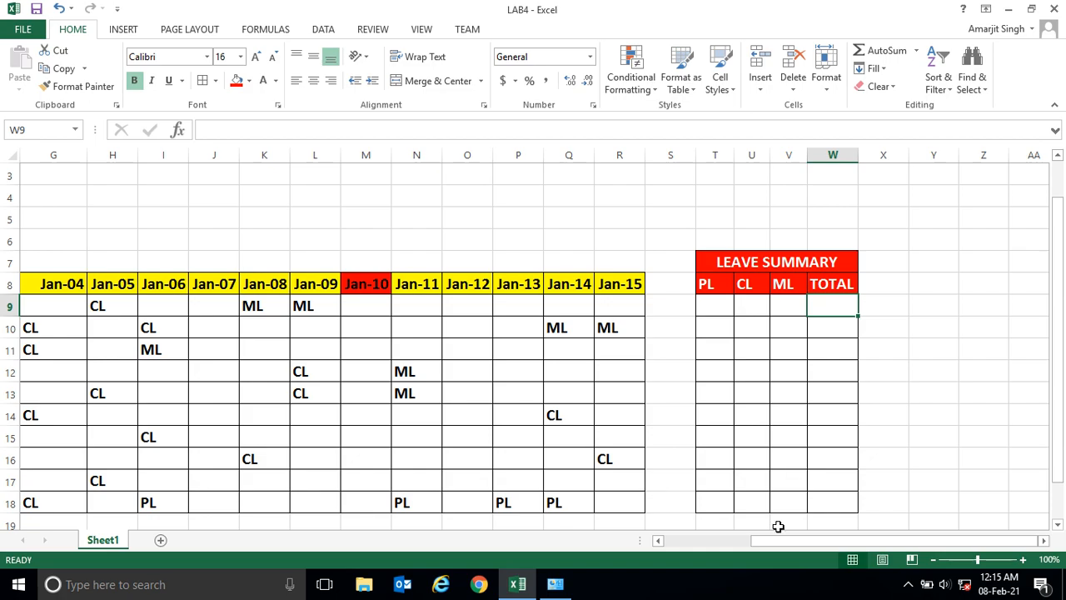
# - Zoom the sheet out to 70% and compare E001's daily leave codes with the leave summary columns
pyautogui.moveTo(818, 542); pyautogui.dragTo(738, 551)
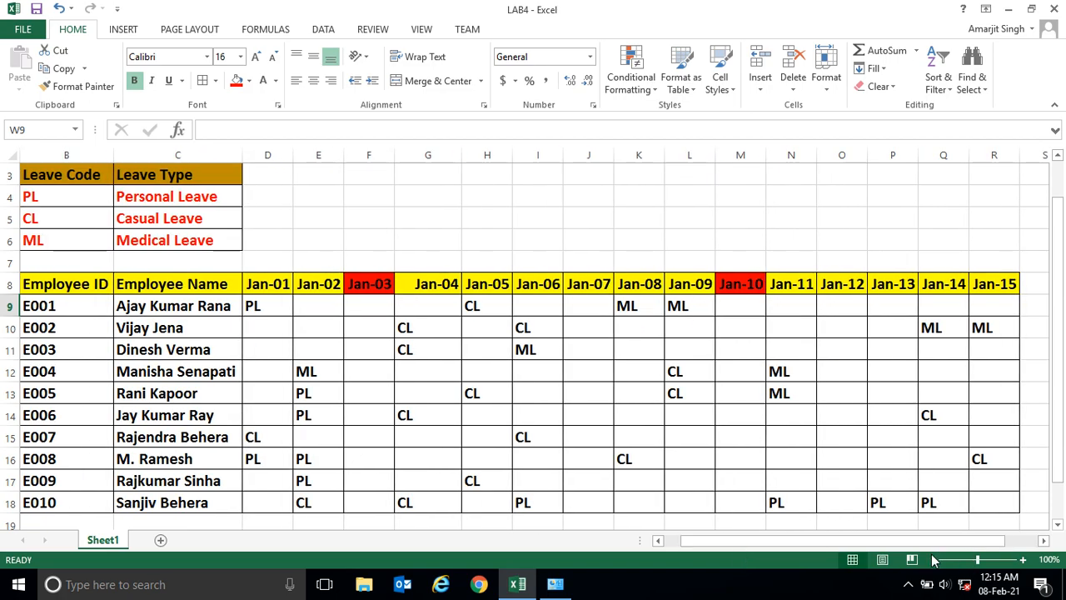
pyautogui.click(933, 561)
pyautogui.click(933, 562)
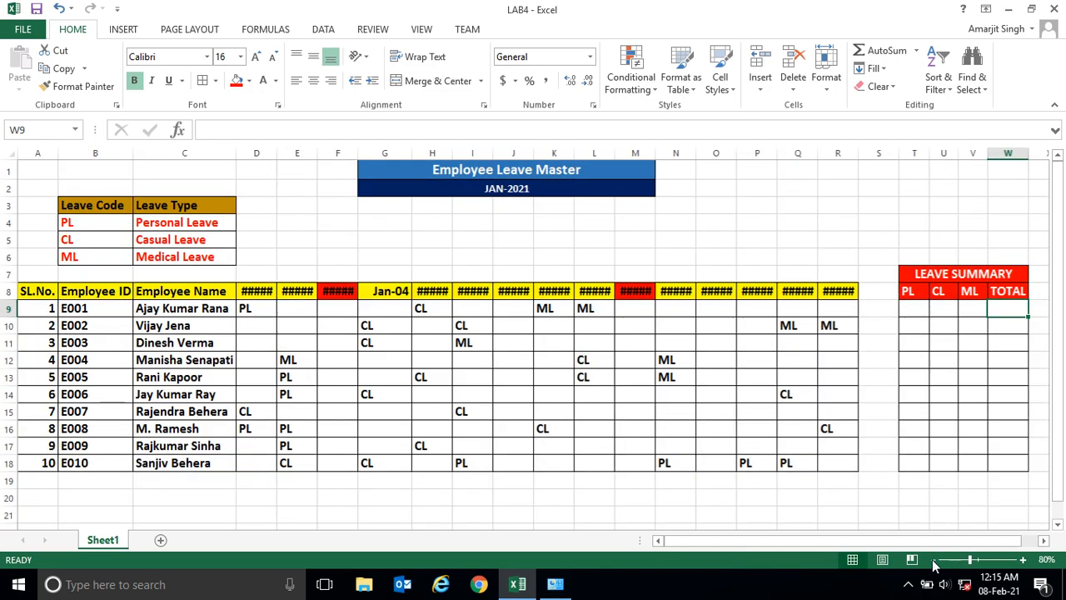
pyautogui.click(933, 561)
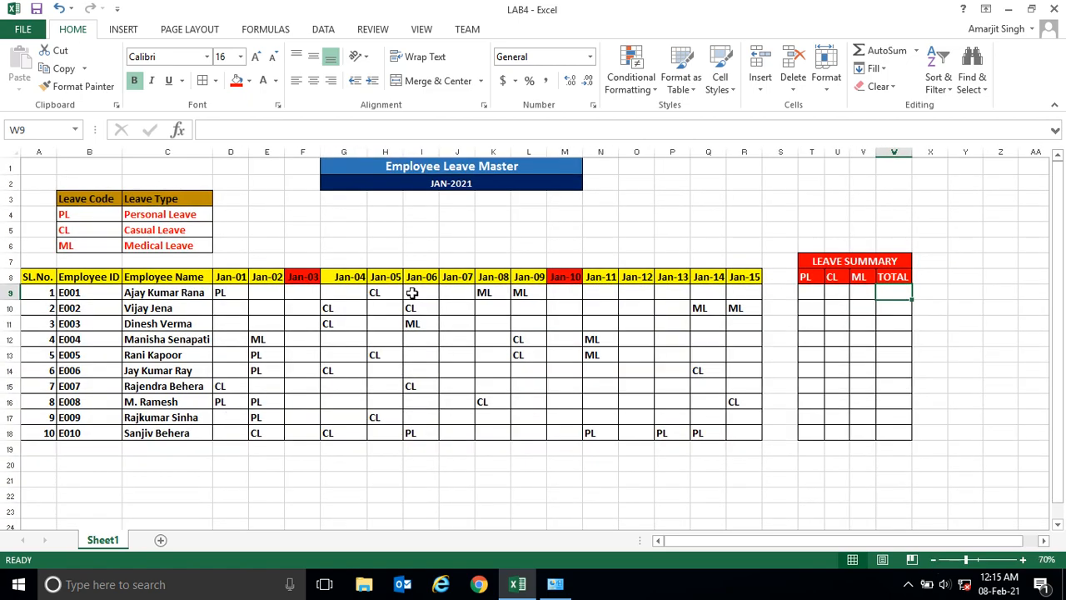
pyautogui.click(812, 292)
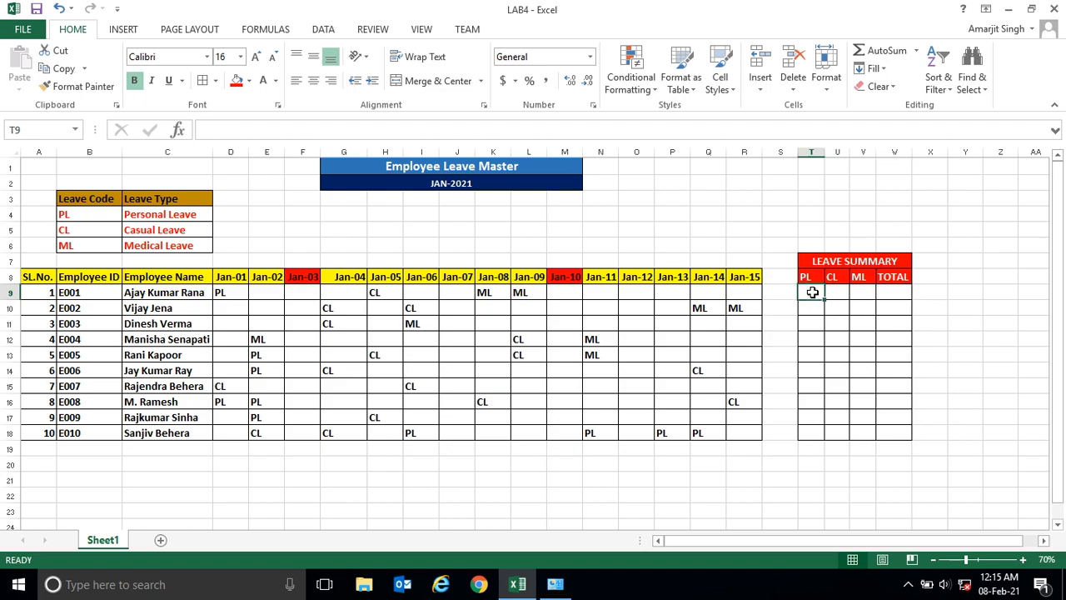
pyautogui.moveTo(217, 293); pyautogui.dragTo(710, 297)
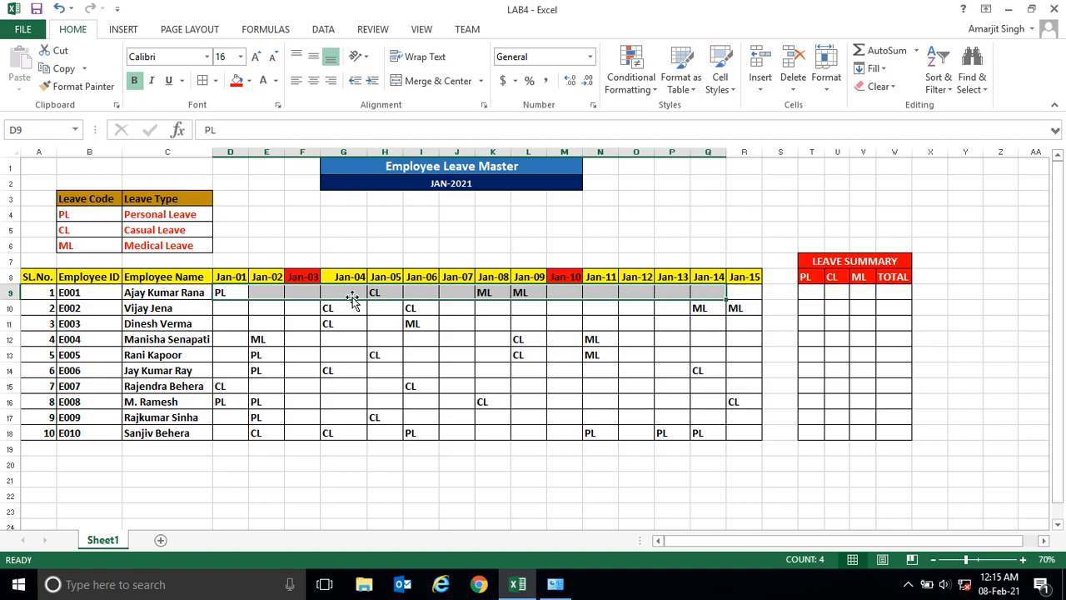
pyautogui.click(195, 292)
pyautogui.click(833, 286)
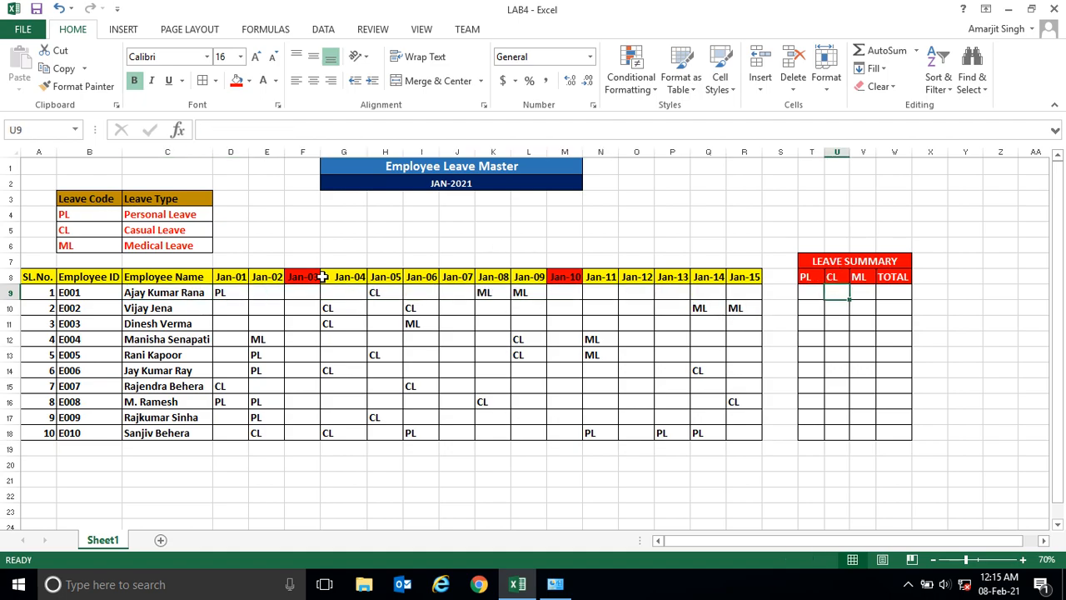
pyautogui.click(920, 292)
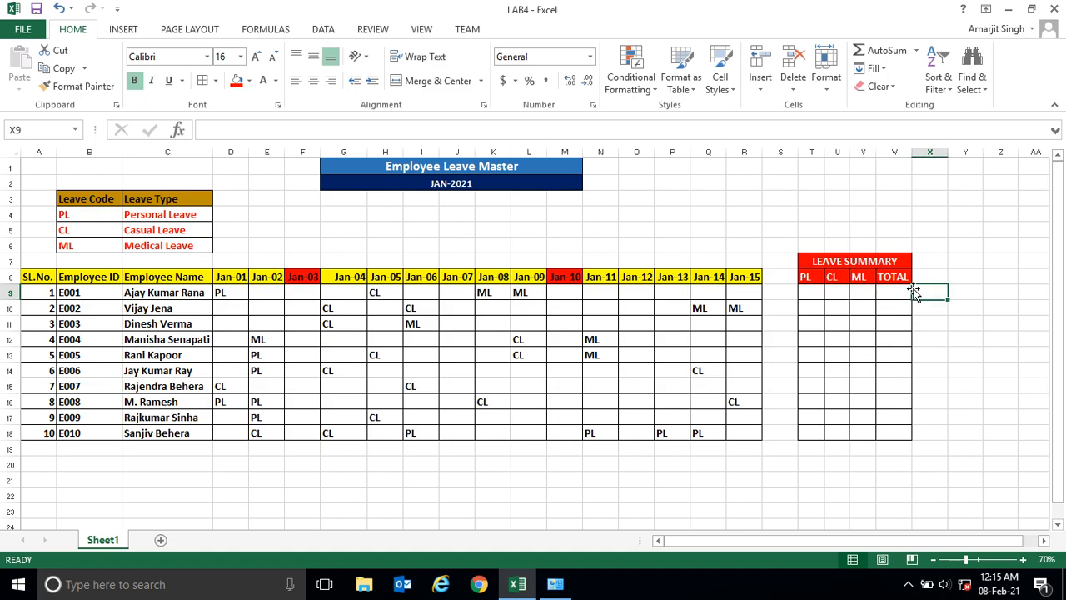
# - Restore the zoom to 100% and review row 9 from the summary back to employee ID E001
pyautogui.click(1025, 560)
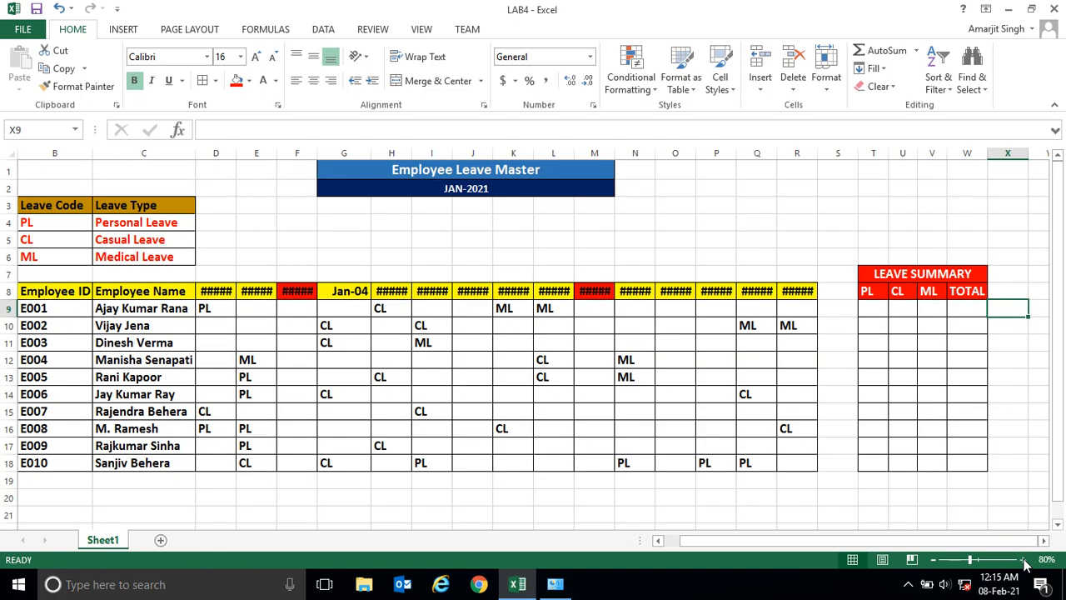
pyautogui.click(1025, 559)
pyautogui.click(1025, 559)
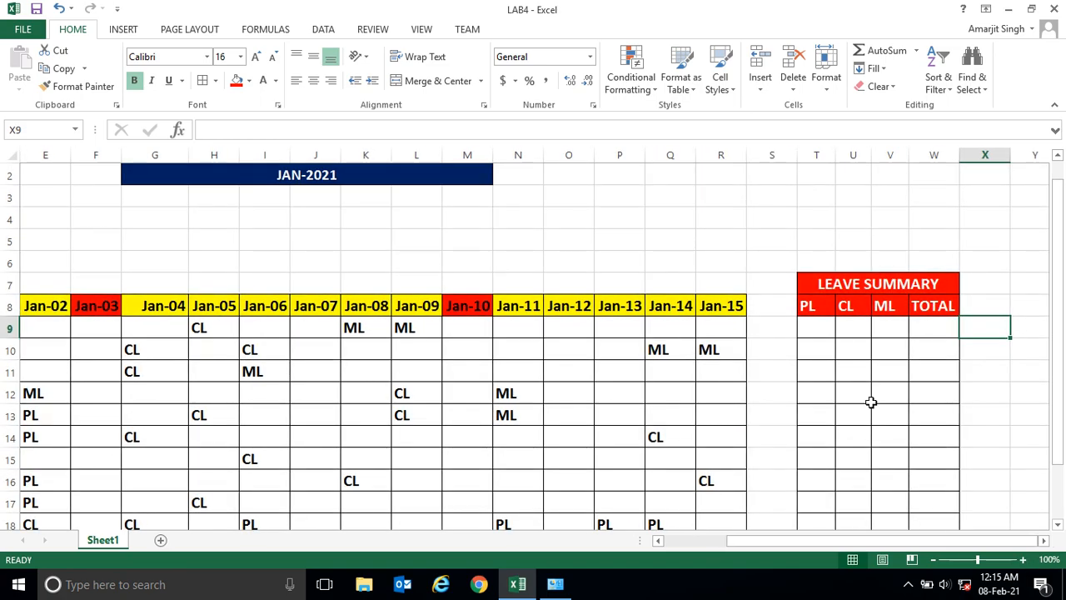
pyautogui.click(827, 326)
pyautogui.press('Left')
pyautogui.press('Left')
pyautogui.press('Left')
pyautogui.press('Left')
pyautogui.press('Left')
pyautogui.press('Left')
pyautogui.press('Left')
pyautogui.press('Left')
pyautogui.press('Left')
pyautogui.press('Left')
pyautogui.press('Left')
pyautogui.press('Left')
pyautogui.press('Left')
pyautogui.press('Left')
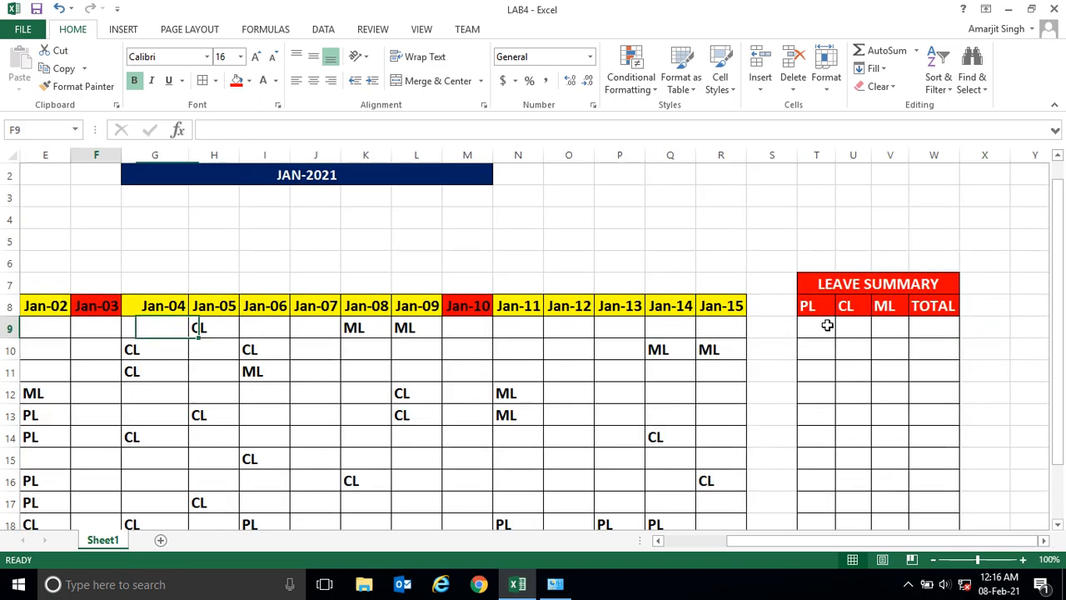
pyautogui.press('Left')
pyautogui.press('Left')
pyautogui.press('Left')
pyautogui.press('Left')
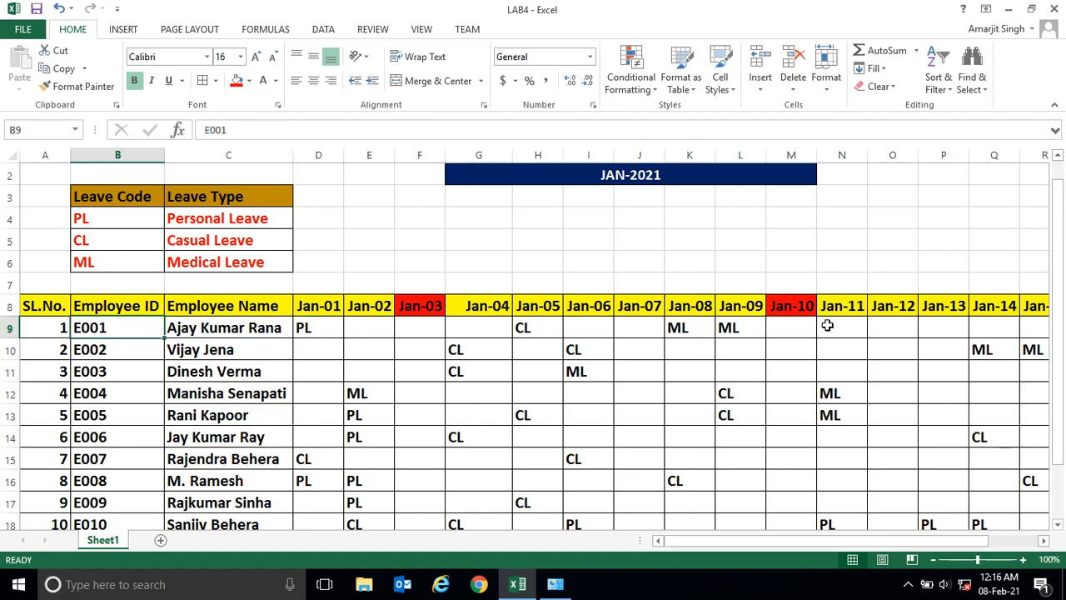
# - Count E001's personal leave in T9 using COUNTIF over D9:R9 with the criterion "PL"
pyautogui.press('Right')
pyautogui.press('Right')
pyautogui.press('Right')
pyautogui.press('Right')
pyautogui.press('Right')
pyautogui.press('Right')
pyautogui.press('Right')
pyautogui.press('Right')
pyautogui.press('Right')
pyautogui.press('Right')
pyautogui.press('Right')
pyautogui.press('Right')
pyautogui.press('Right')
pyautogui.press('Right')
pyautogui.press('Right')
pyautogui.press('Right')
pyautogui.press('Right')
pyautogui.press('Right')
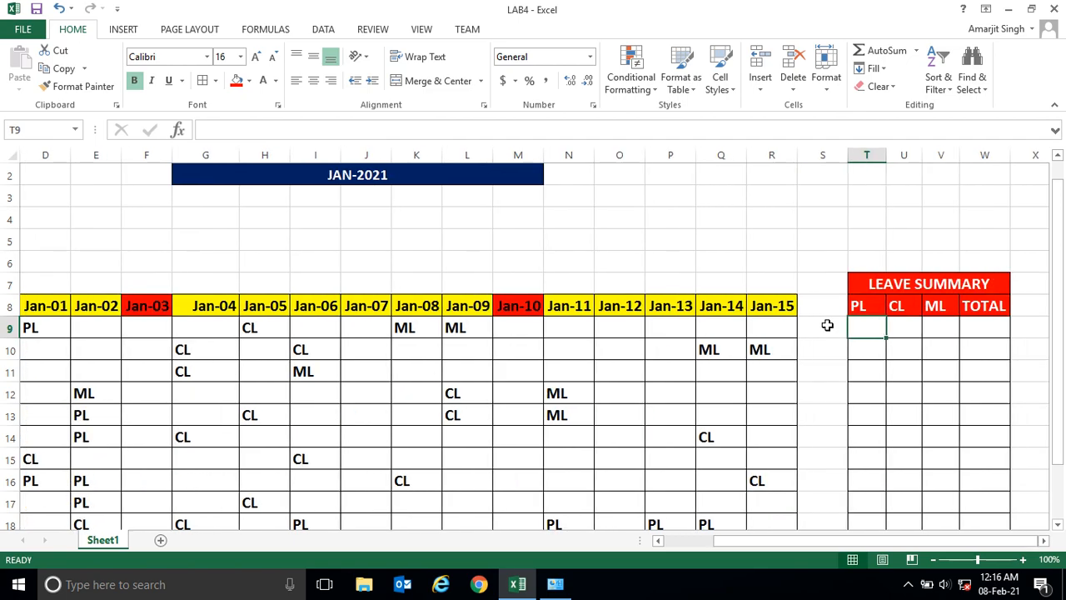
pyautogui.write('=')
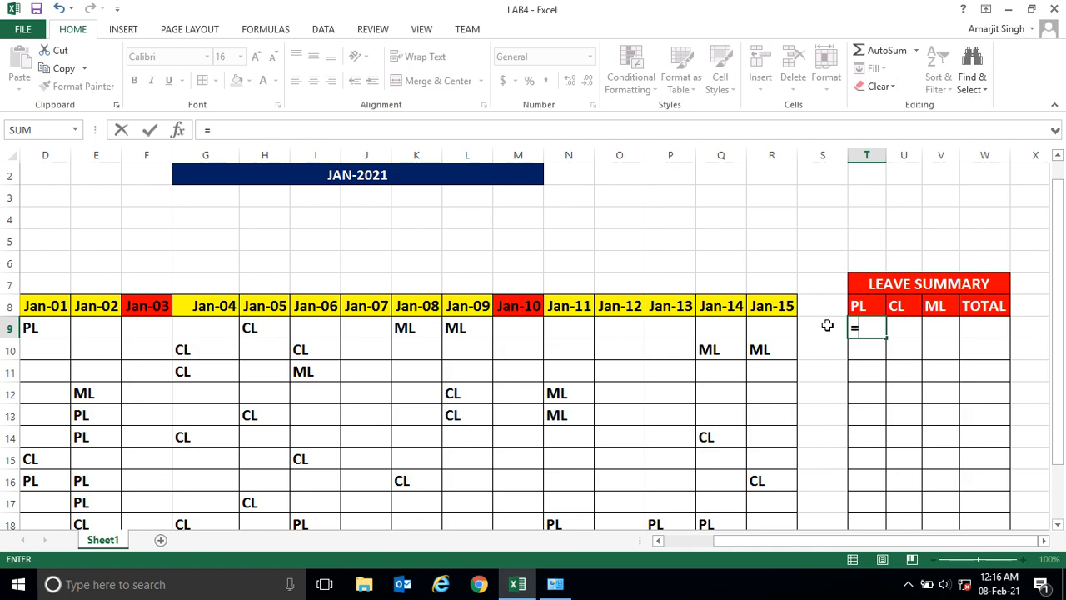
pyautogui.write('COUNT')
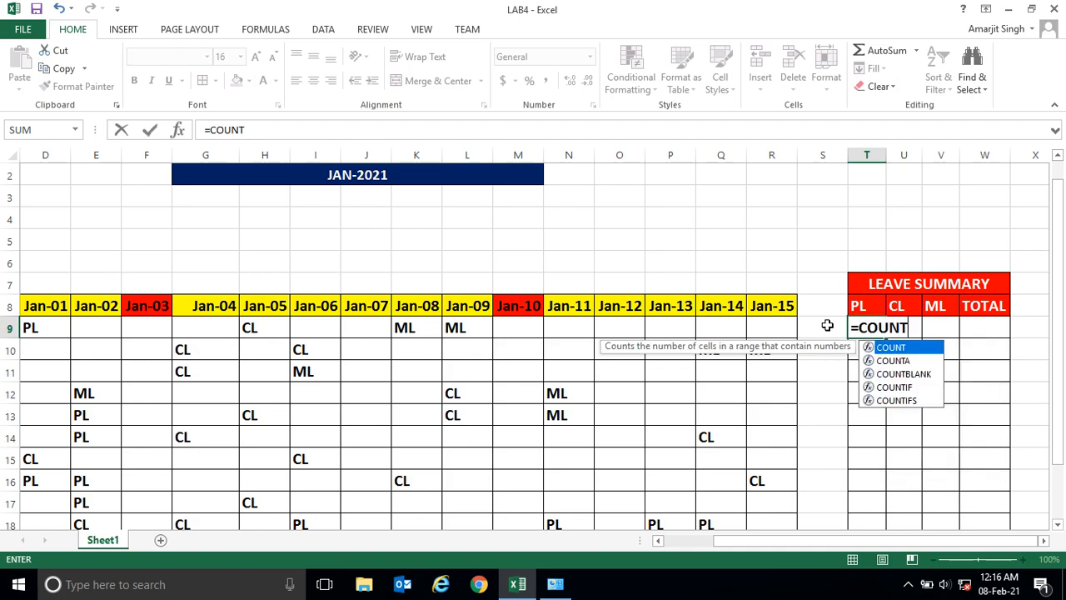
pyautogui.write('IF')
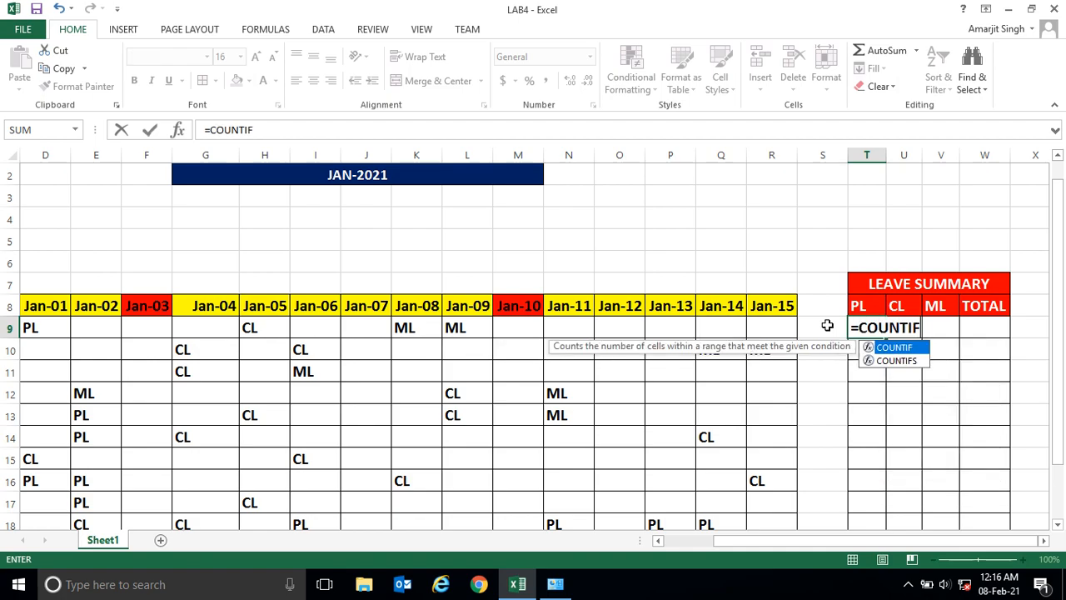
pyautogui.write('(')
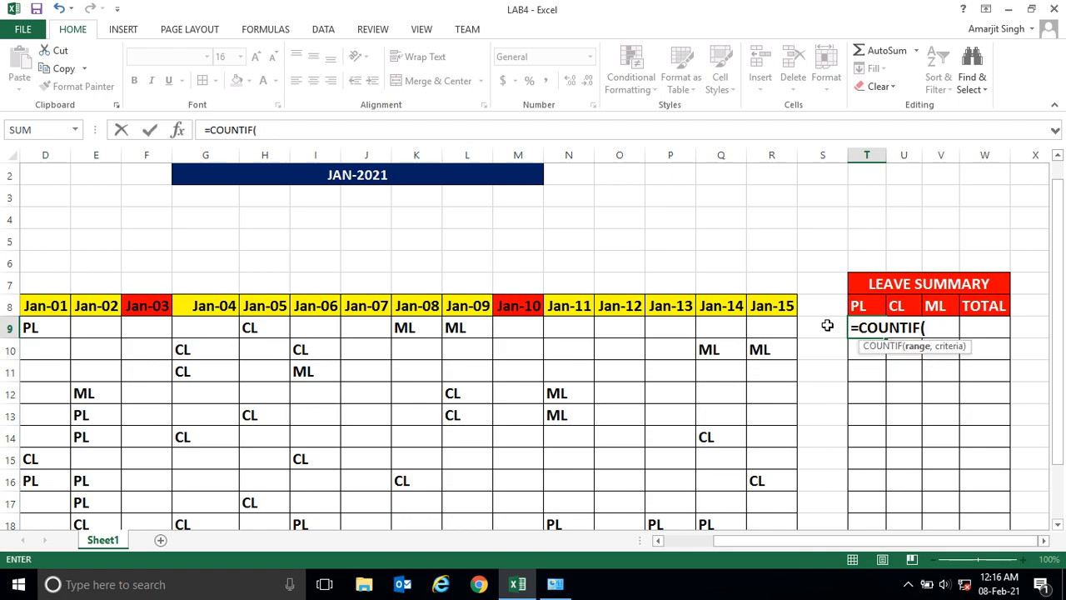
pyautogui.moveTo(39, 329); pyautogui.dragTo(762, 324)
pyautogui.write(',"PL')
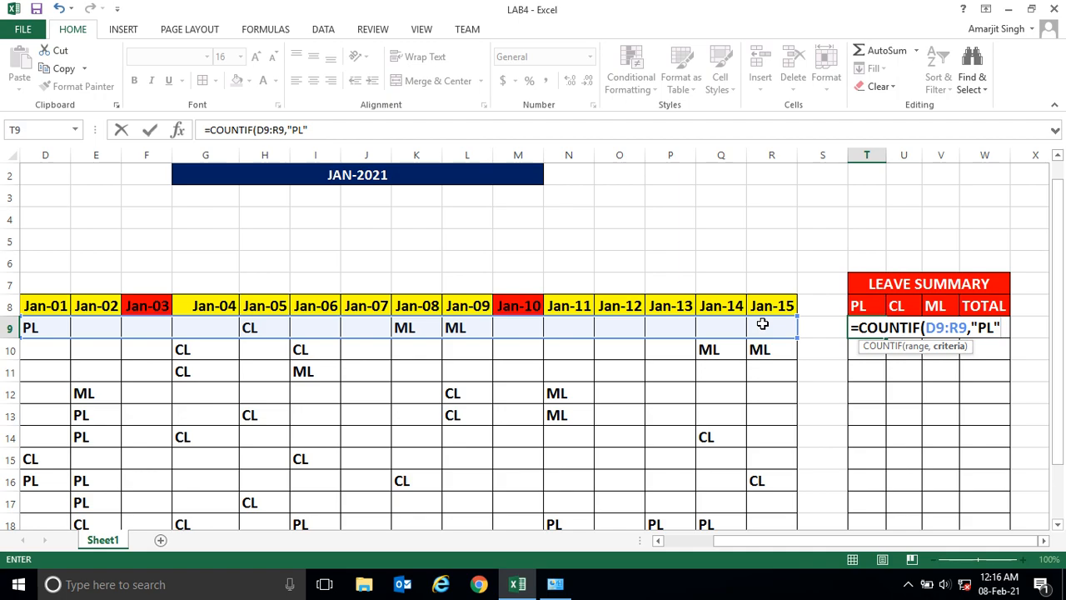
pyautogui.press('Return')
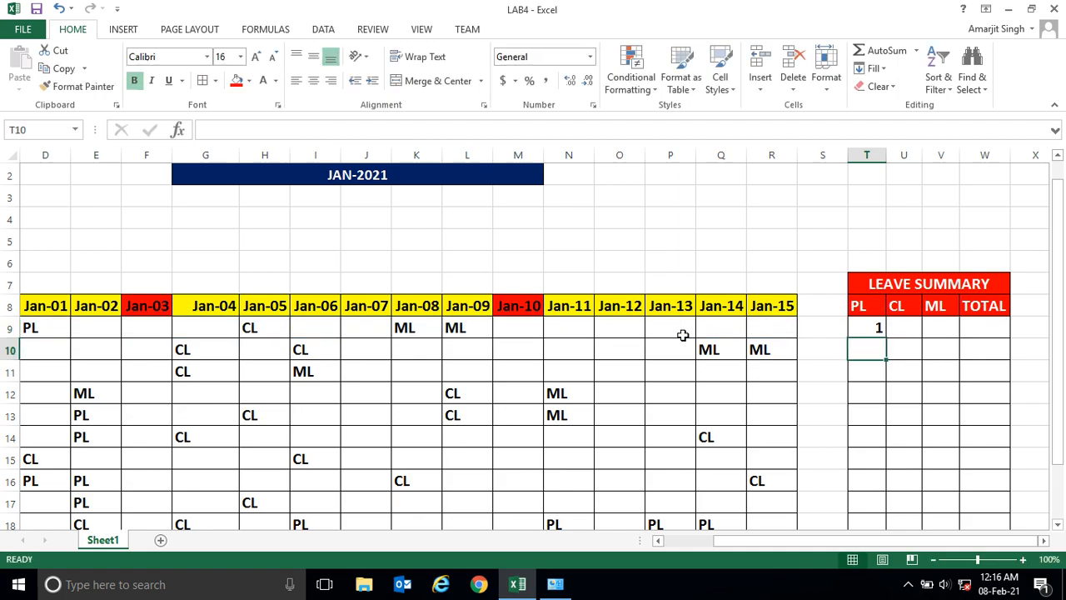
# - Check E001's leave codes in D9:R9 to verify the PL count
pyautogui.click(605, 328)
pyautogui.moveTo(750, 541); pyautogui.dragTo(706, 544)
pyautogui.moveTo(259, 327); pyautogui.dragTo(983, 326)
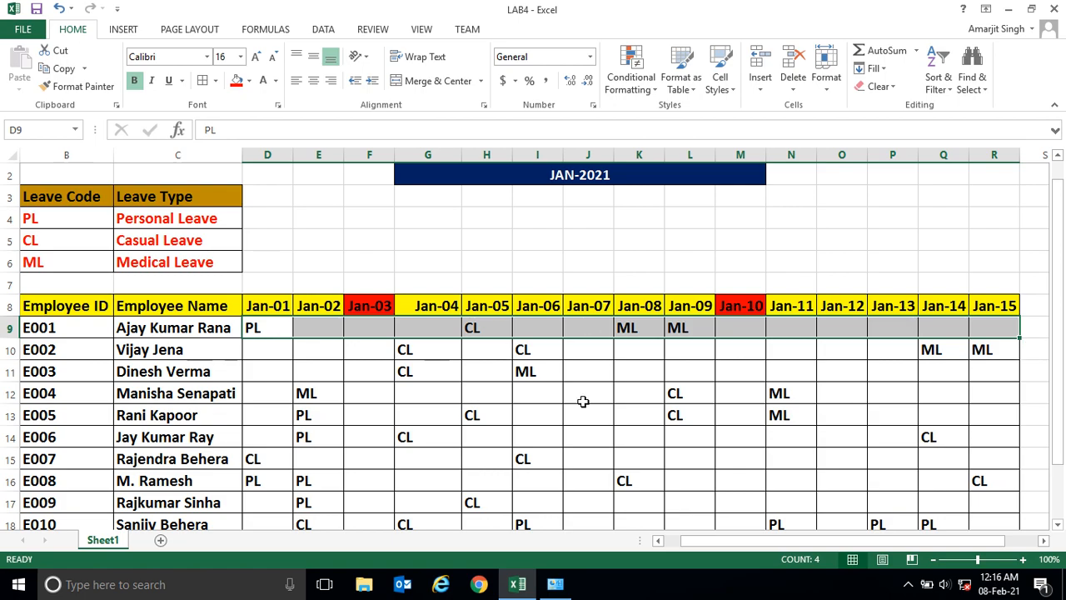
# - Count E001's casual leave in U9 using COUNTIF over D9:R9 with the criterion "CL"
pyautogui.moveTo(993, 543); pyautogui.dragTo(1030, 543)
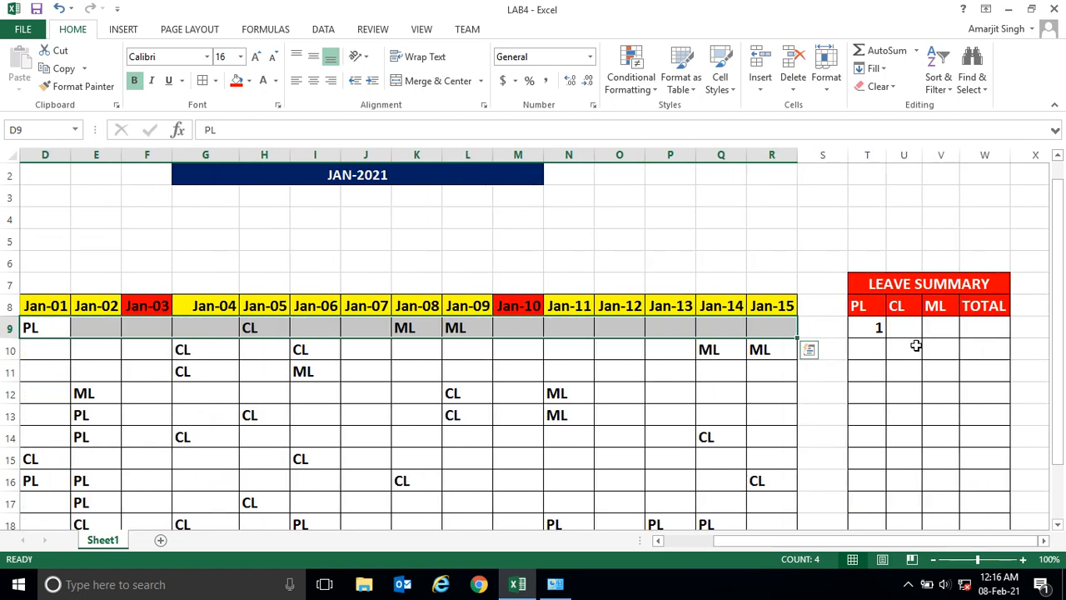
pyautogui.click(904, 328)
pyautogui.write('=')
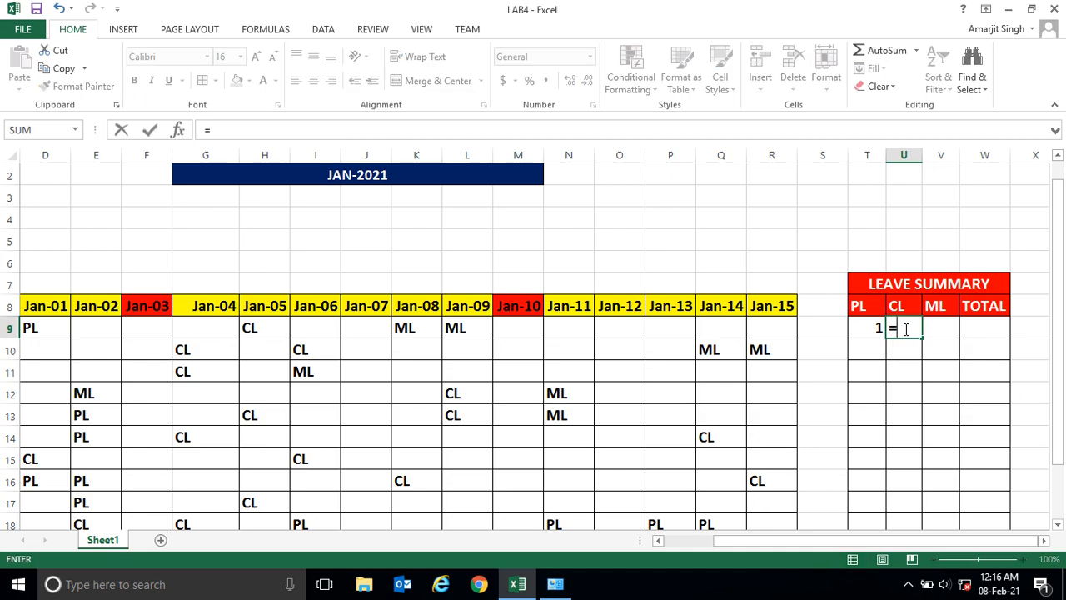
pyautogui.write('COUNTIF')
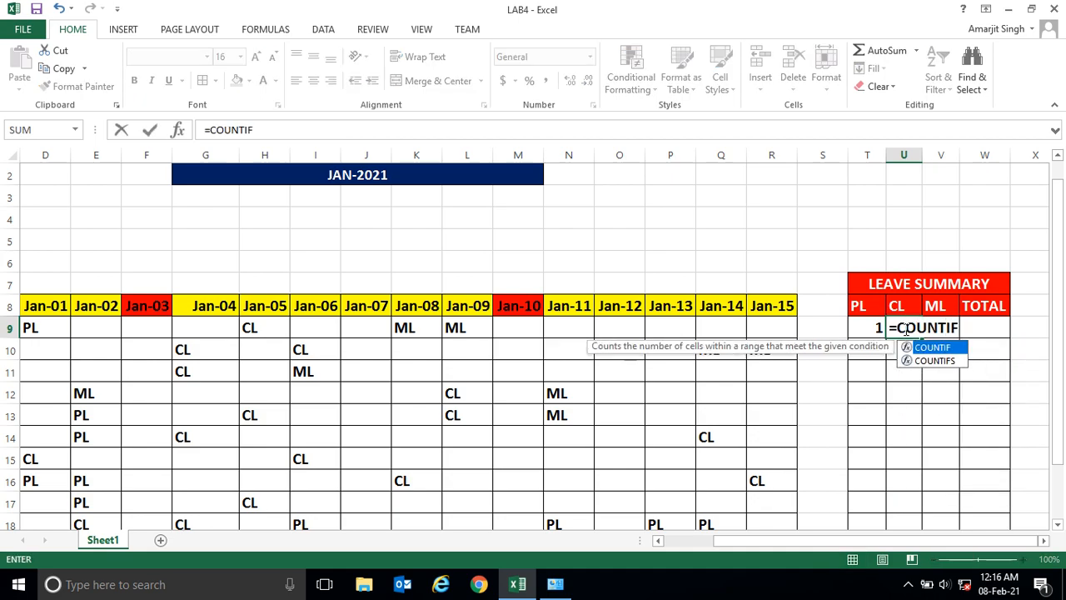
pyautogui.write('(')
pyautogui.moveTo(41, 327); pyautogui.dragTo(783, 325)
pyautogui.write(',"CL')
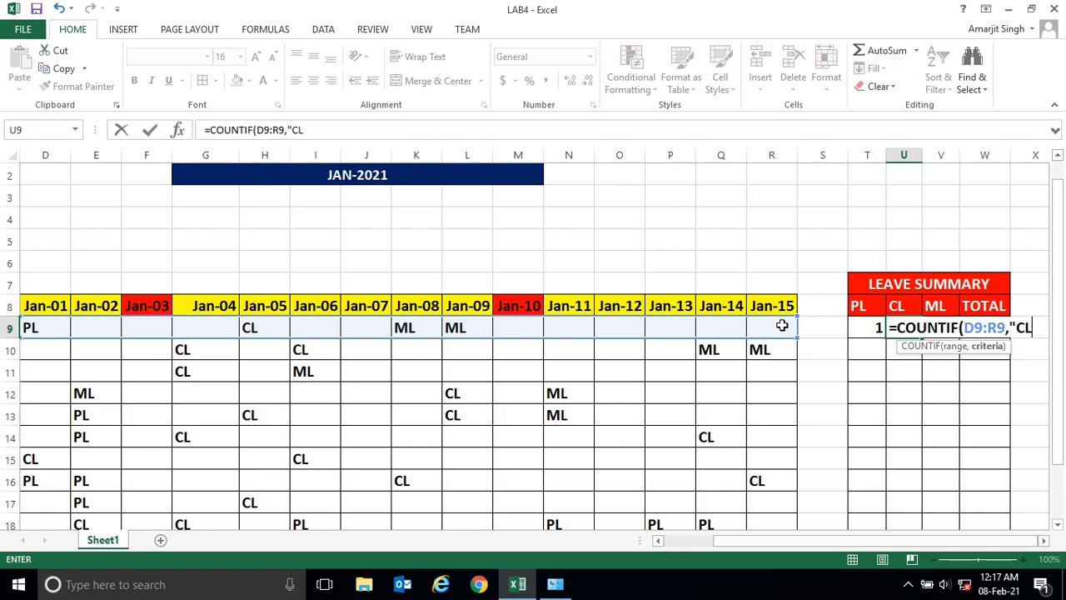
pyautogui.write('")')
pyautogui.press('Return')
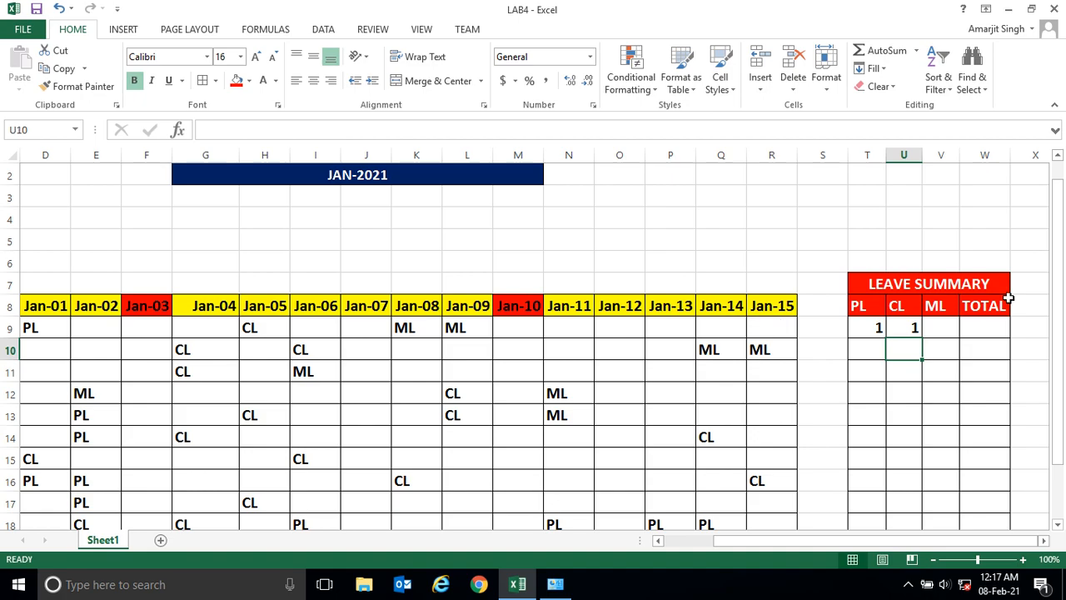
# - Count E001's medical leave in V9 using COUNTIF over D9:R9 with the criterion "ML"
pyautogui.click(933, 332)
pyautogui.write('=COUNT')
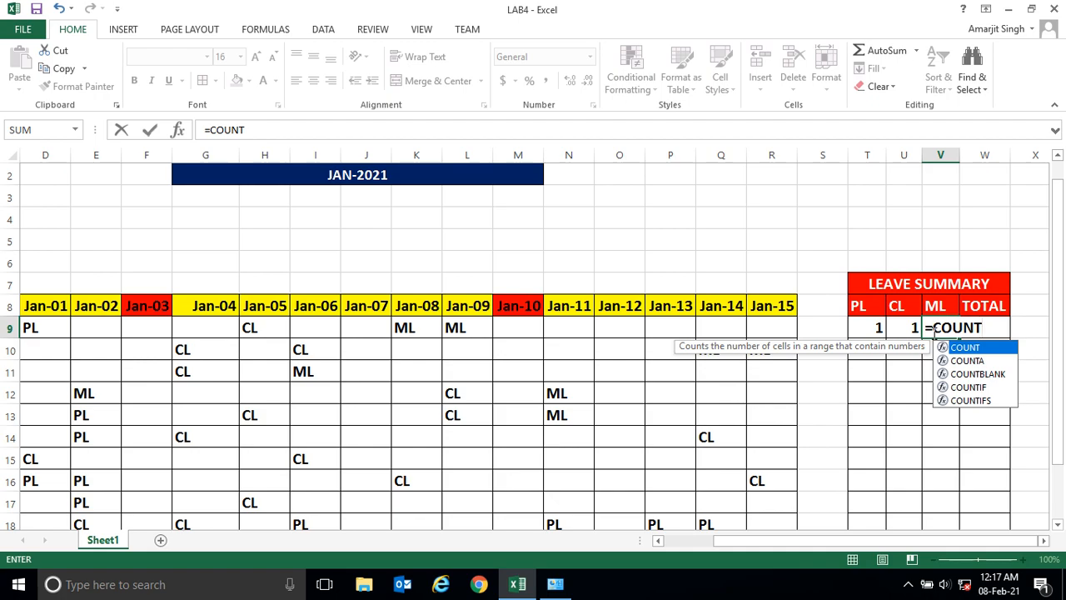
pyautogui.write('IF(')
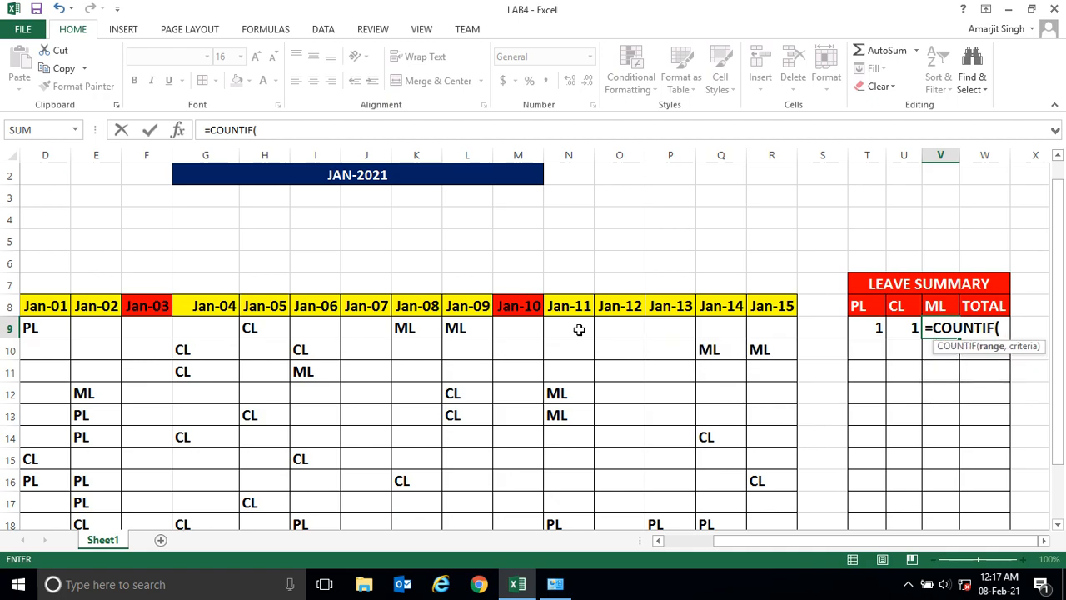
pyautogui.moveTo(52, 329); pyautogui.dragTo(759, 324)
pyautogui.write(',"ML')
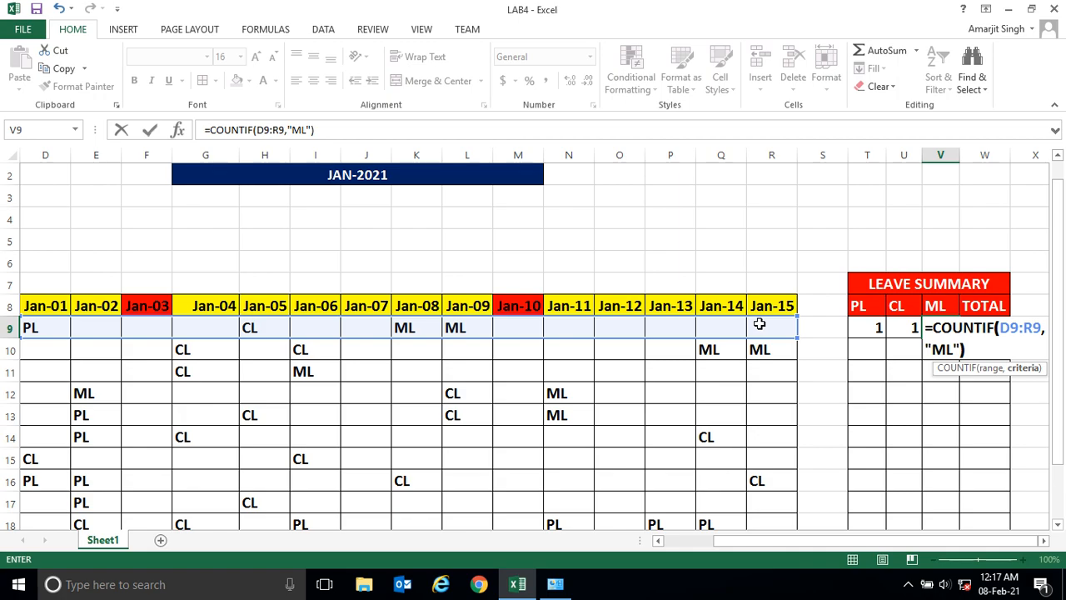
pyautogui.press('Return')
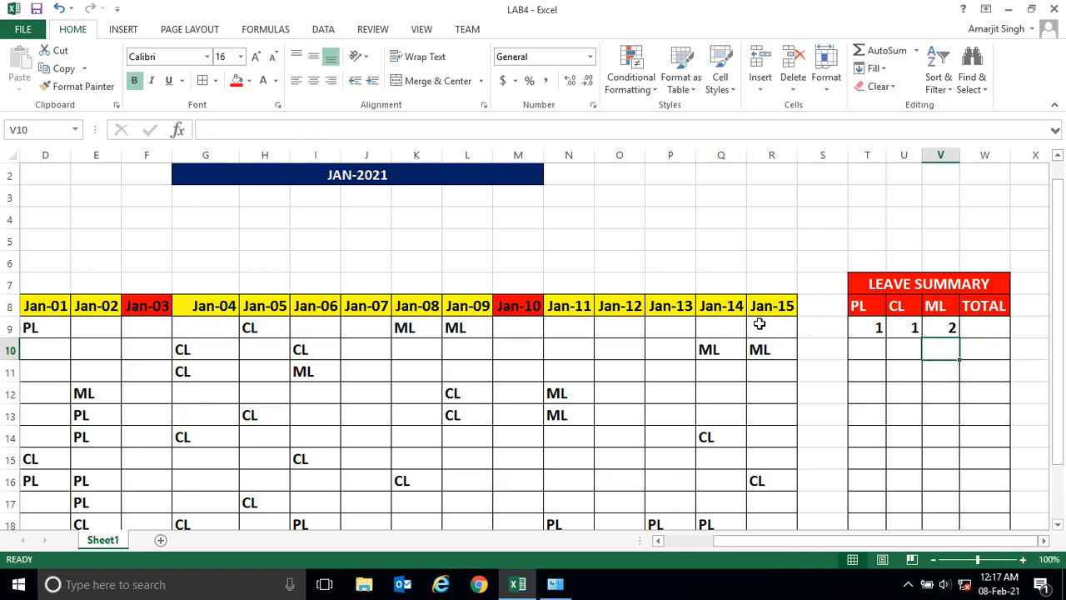
# - Verify E001's CL and ML counts against the row's Jan-05, Jan-08 and Jan-09 entries
pyautogui.moveTo(796, 544); pyautogui.dragTo(758, 547)
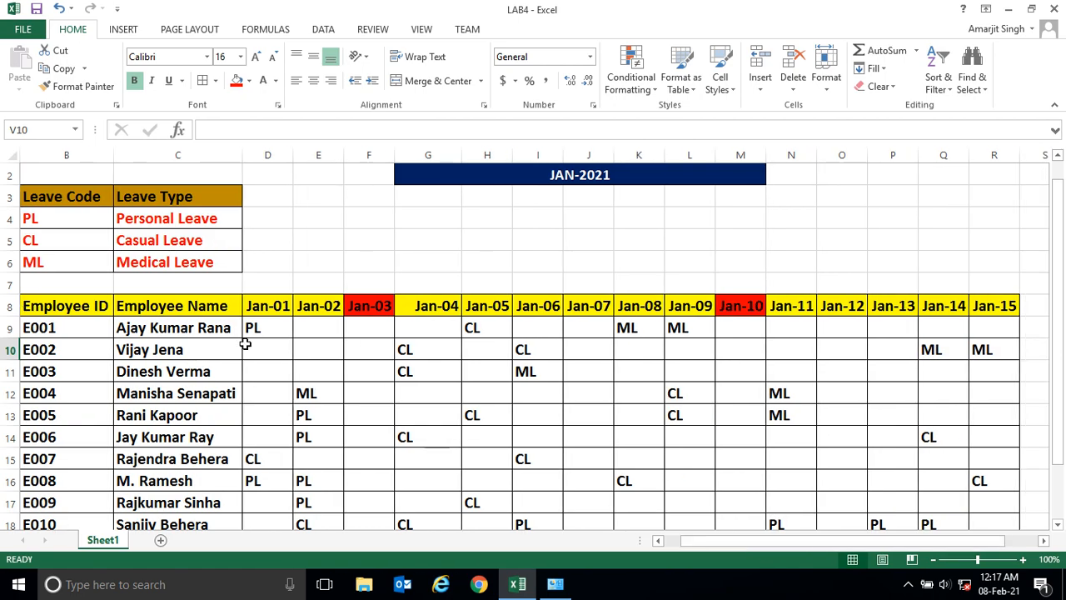
pyautogui.click(472, 329)
pyautogui.moveTo(654, 328); pyautogui.dragTo(691, 329)
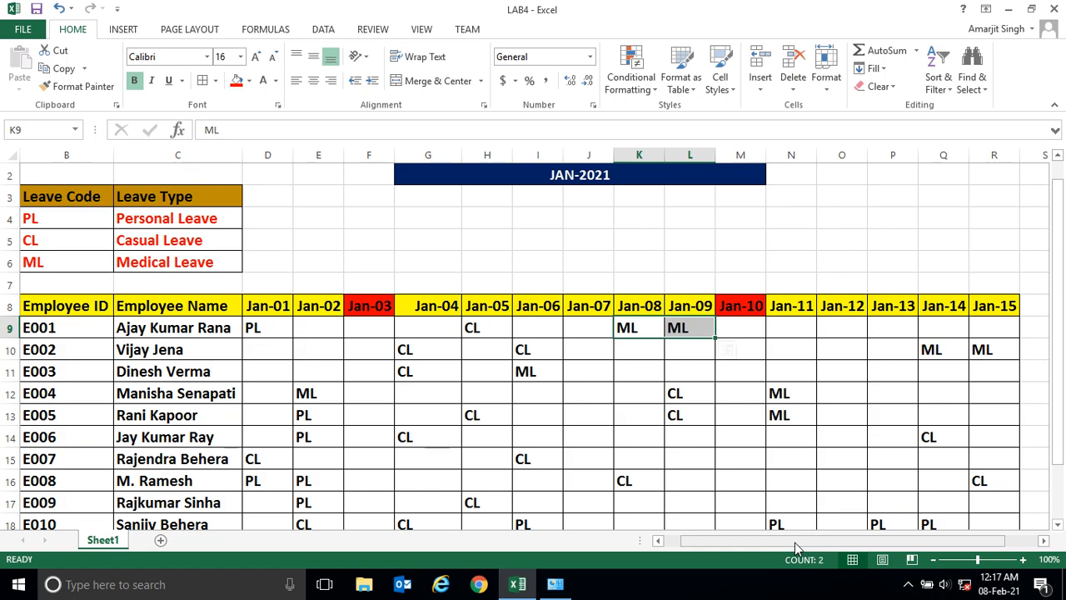
# - Fill the PL count formula from T9 down through T18 for all the remaining employees
pyautogui.moveTo(821, 541); pyautogui.dragTo(853, 541)
pyautogui.click(872, 331)
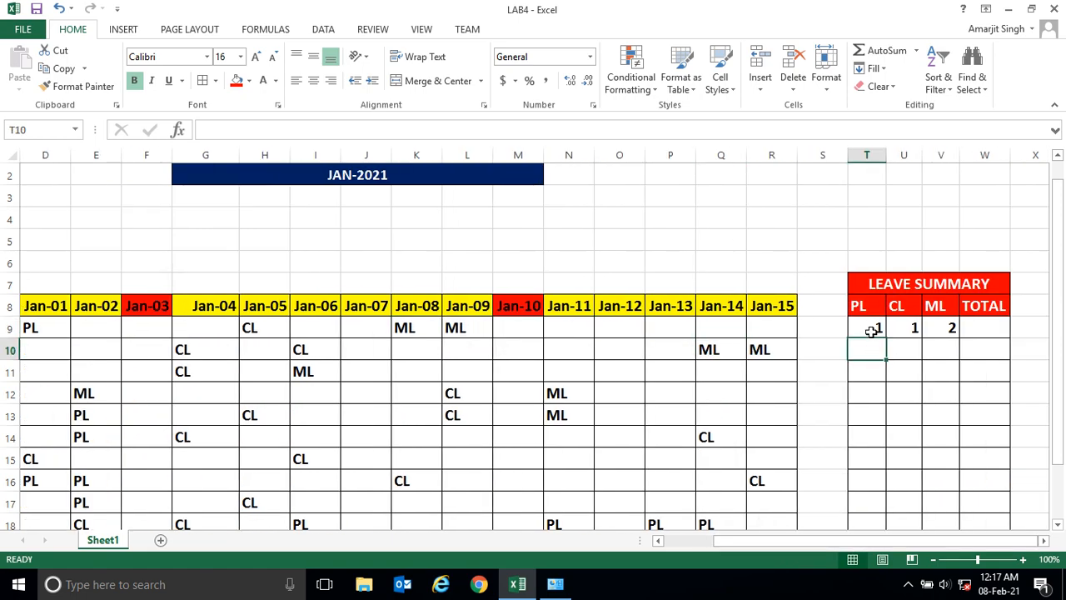
pyautogui.moveTo(887, 337); pyautogui.dragTo(878, 485)
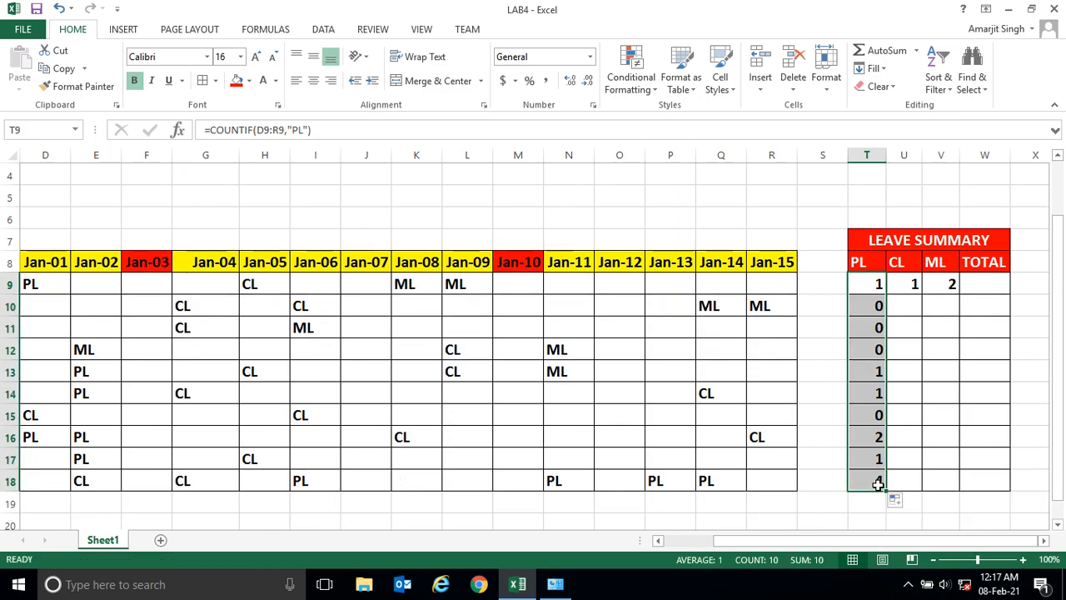
# - Check the PL count in T15 against E007's leave codes across D15:R15
pyautogui.click(867, 414)
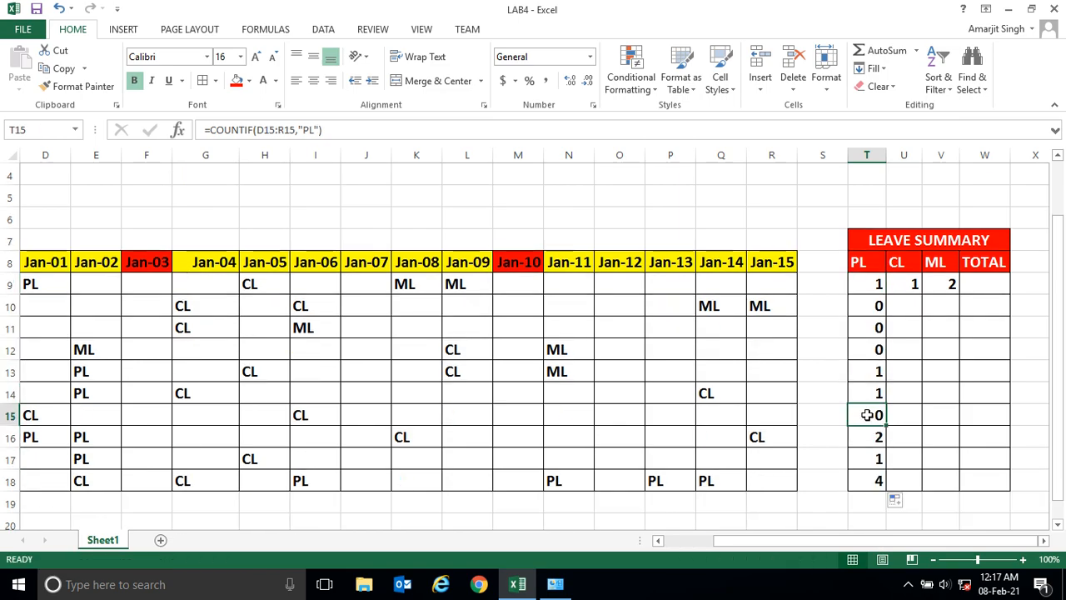
pyautogui.press('Left')
pyautogui.press('Left')
pyautogui.press('Left')
pyautogui.press('Left')
pyautogui.press('Left')
pyautogui.press('Left')
pyautogui.press('Left')
pyautogui.press('Left')
pyautogui.press('Left')
pyautogui.press('Left')
pyautogui.press('Left')
pyautogui.press('Left')
pyautogui.press('Left')
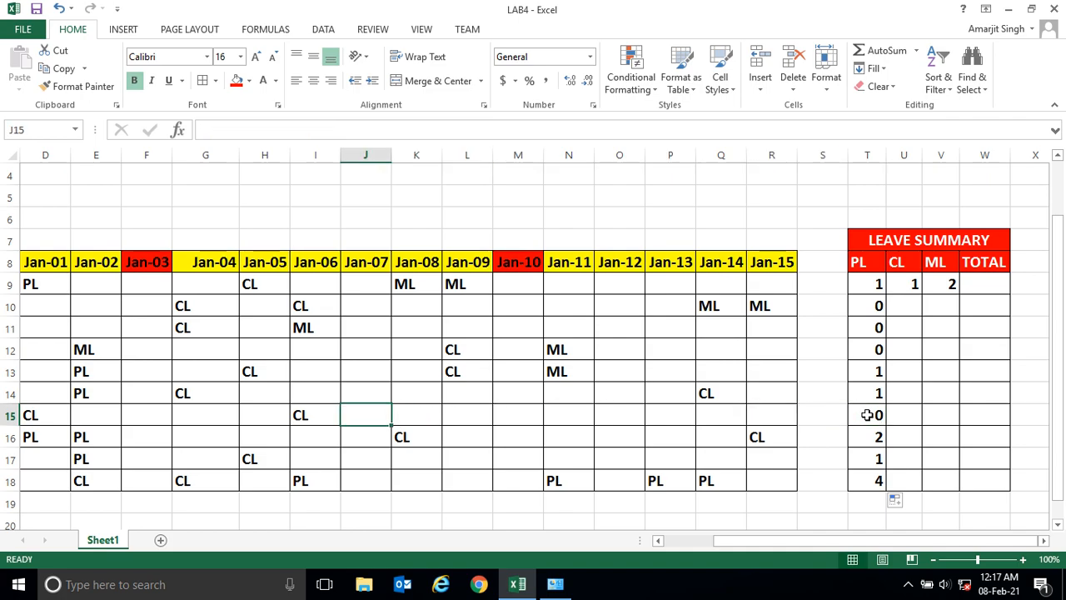
pyautogui.press('Left')
pyautogui.press('Left')
pyautogui.press('Left')
pyautogui.press('Left')
pyautogui.press('Left')
pyautogui.press('Right')
pyautogui.press('Right')
pyautogui.press('Right')
pyautogui.press('Right')
pyautogui.press('Right')
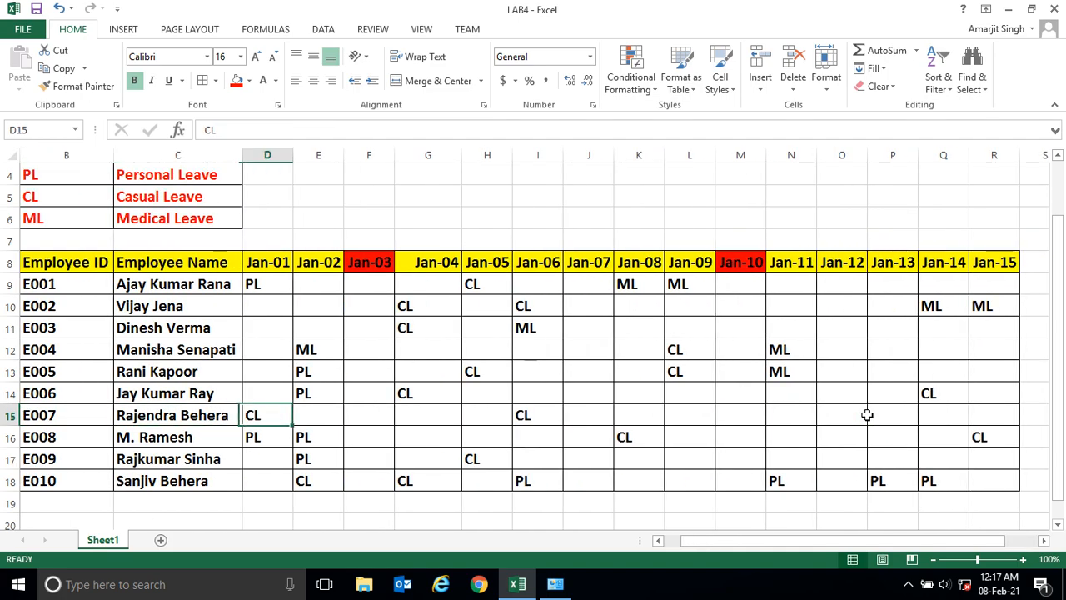
pyautogui.press('Right')
pyautogui.press('Right')
pyautogui.press('Right')
pyautogui.press('Right')
pyautogui.press('Right')
pyautogui.press('Right')
pyautogui.press('Right')
pyautogui.press('Right')
pyautogui.press('Left')
pyautogui.press('Left')
pyautogui.press('Left')
pyautogui.press('Left')
pyautogui.press('Left')
pyautogui.press('Left')
pyautogui.press('Left')
pyautogui.press('Left')
pyautogui.press('Left')
pyautogui.press('Left')
pyautogui.press('Left')
pyautogui.press('Right')
pyautogui.press('Right')
pyautogui.press('Right')
pyautogui.press('Right')
pyautogui.press('Right')
pyautogui.press('Right')
pyautogui.press('Right')
pyautogui.press('Right')
pyautogui.press('Right')
pyautogui.press('Right')
pyautogui.press('Right')
pyautogui.press('Right')
pyautogui.press('Right')
pyautogui.press('Right')
pyautogui.press('Right')
pyautogui.press('Right')
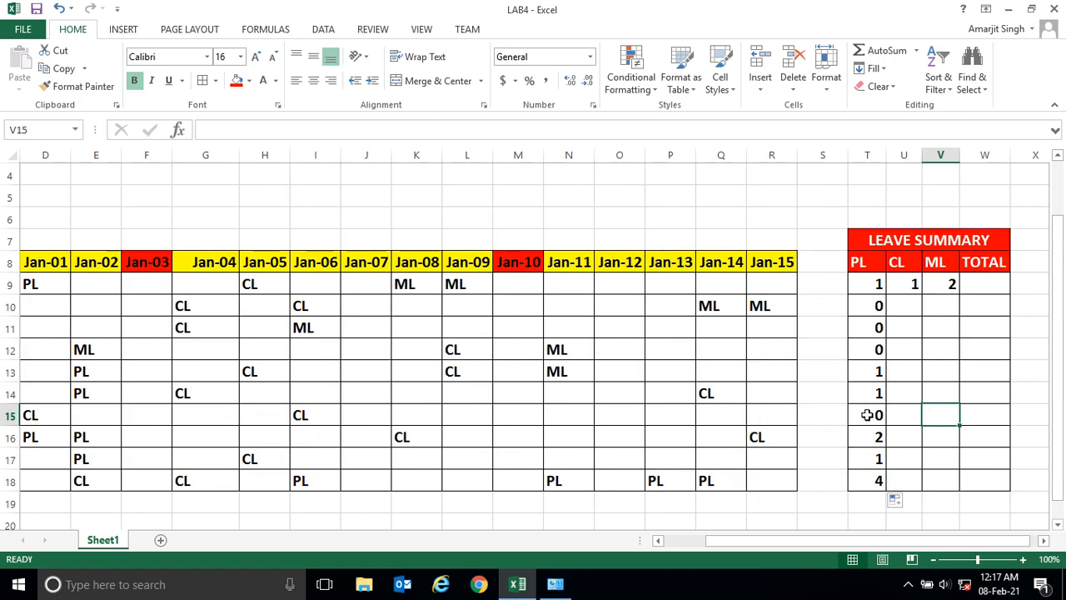
# - Fill the CL count formula from U9 down through U18
pyautogui.click(914, 286)
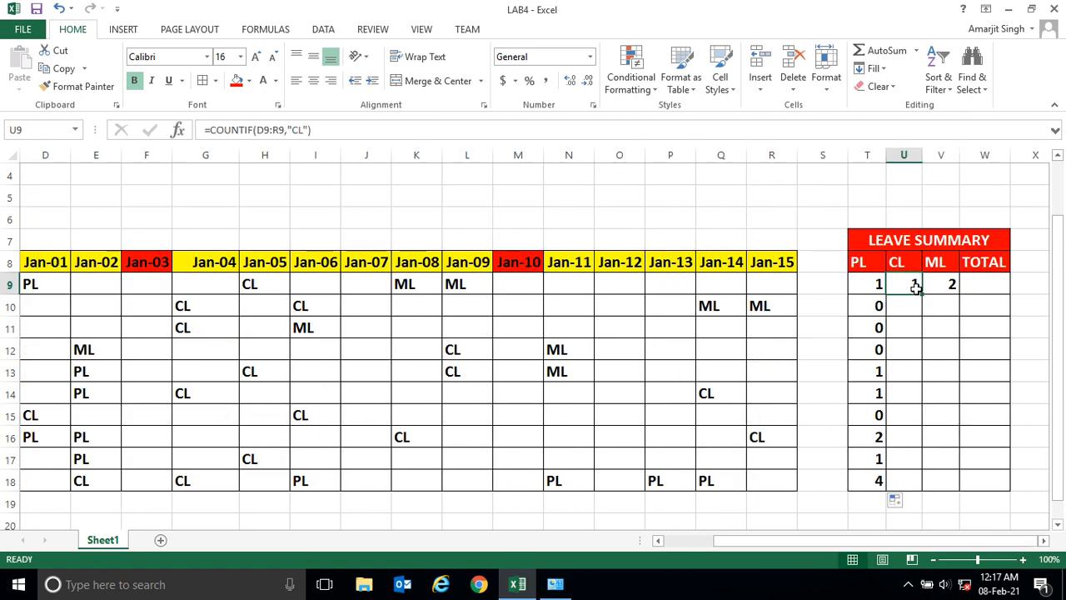
pyautogui.moveTo(922, 299); pyautogui.dragTo(923, 480)
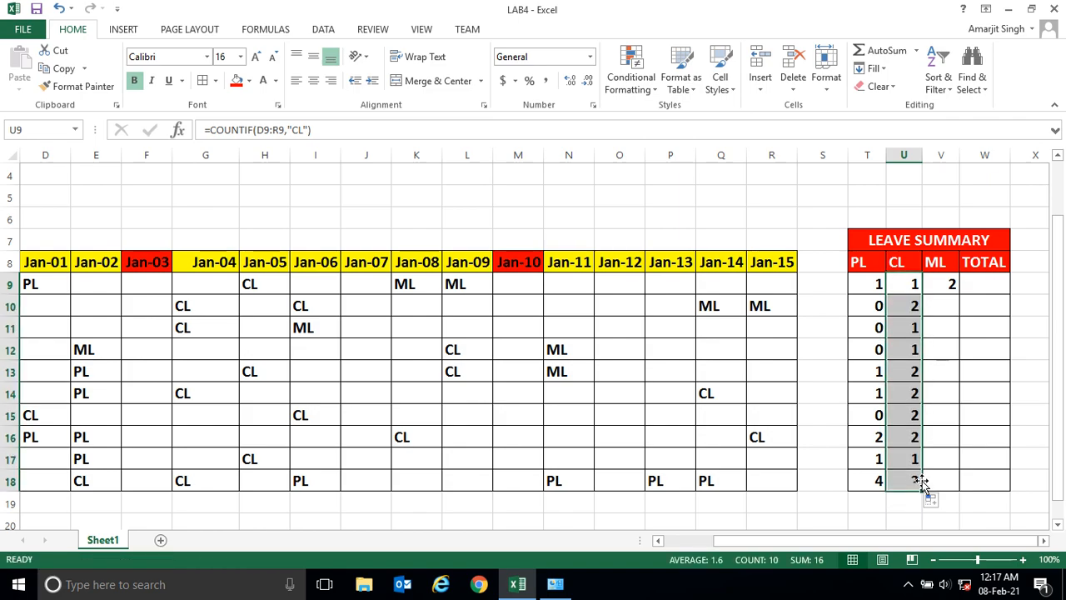
# - Check the CL count in U15 against E007's casual leave entries in row 15
pyautogui.click(901, 419)
pyautogui.press('Left')
pyautogui.hotkey('ctrl', 'Left')
pyautogui.hotkey('ctrl', 'Left')
pyautogui.press('Right')
pyautogui.press('Right')
pyautogui.press('Right')
pyautogui.press('Right')
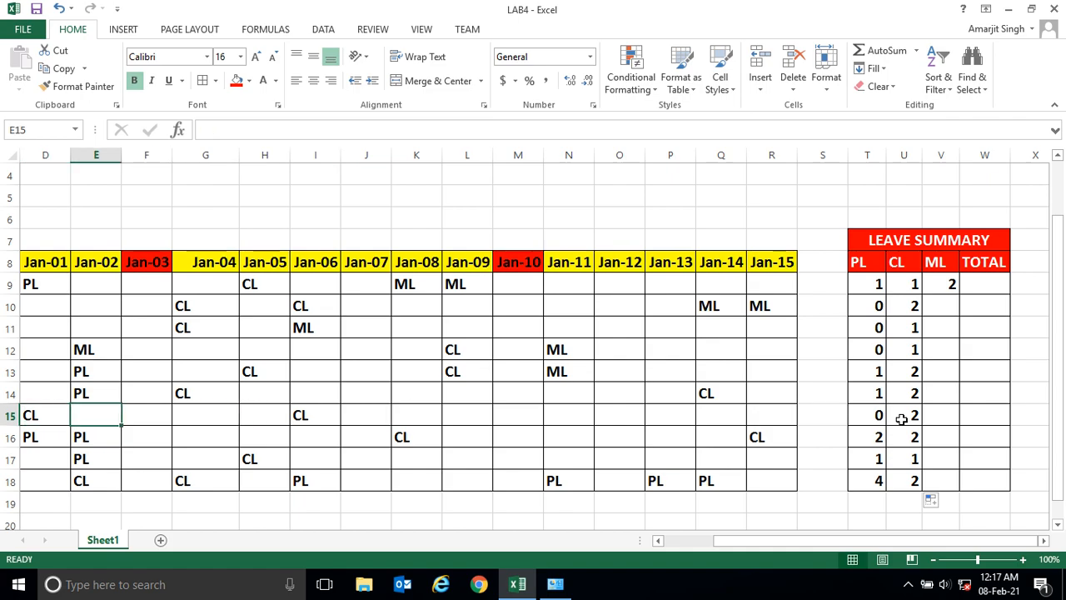
pyautogui.press('Right')
pyautogui.press('Left')
pyautogui.press('Left')
pyautogui.press('Left')
pyautogui.press('Left')
pyautogui.press('Left')
pyautogui.press('Left')
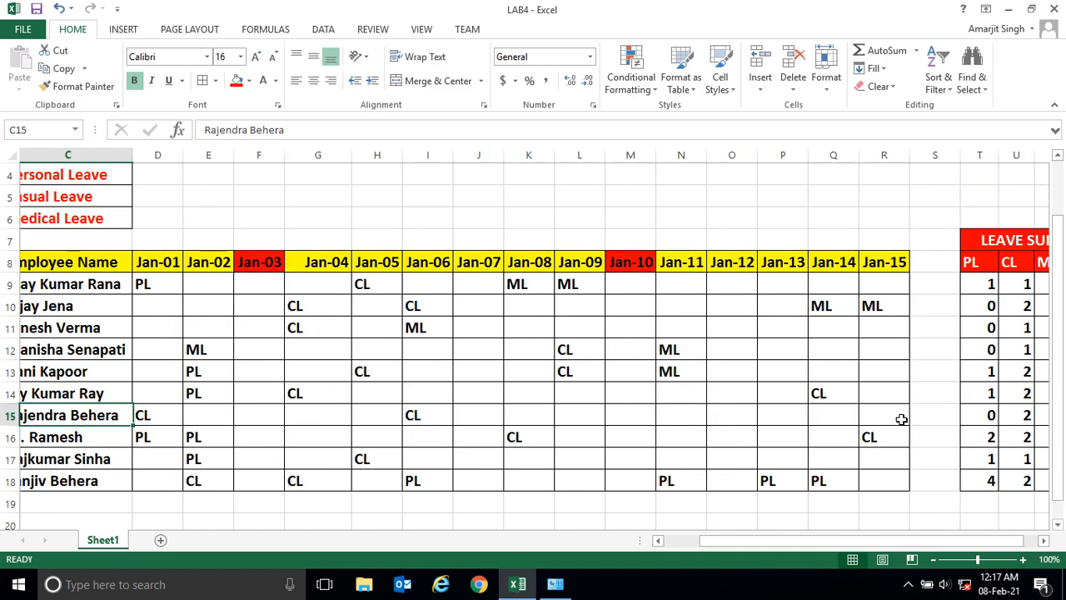
pyautogui.press('Right')
pyautogui.press('Right')
pyautogui.press('Right')
pyautogui.press('Right')
pyautogui.press('Right')
pyautogui.press('Right')
pyautogui.press('Right')
pyautogui.press('Right')
pyautogui.press('Right')
pyautogui.press('Right')
pyautogui.press('Right')
pyautogui.press('Right')
pyautogui.press('Right')
pyautogui.press('Right')
pyautogui.press('Right')
pyautogui.press('Right')
pyautogui.press('Right')
pyautogui.press('Right')
pyautogui.press('Right')
pyautogui.press('Right')
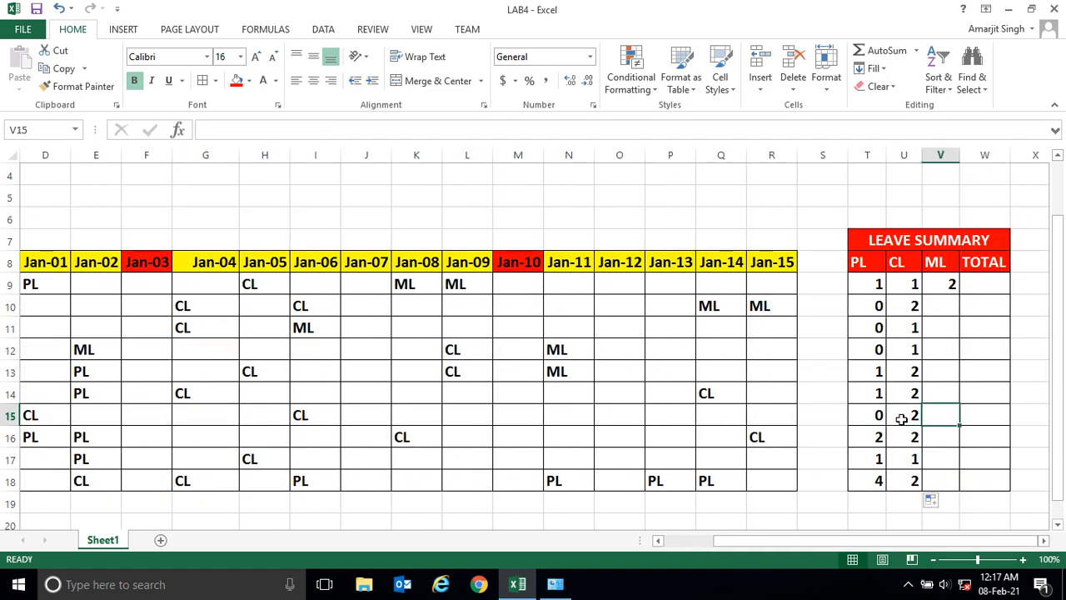
# - Fill the ML count formula from V9 down through V18
pyautogui.click(950, 284)
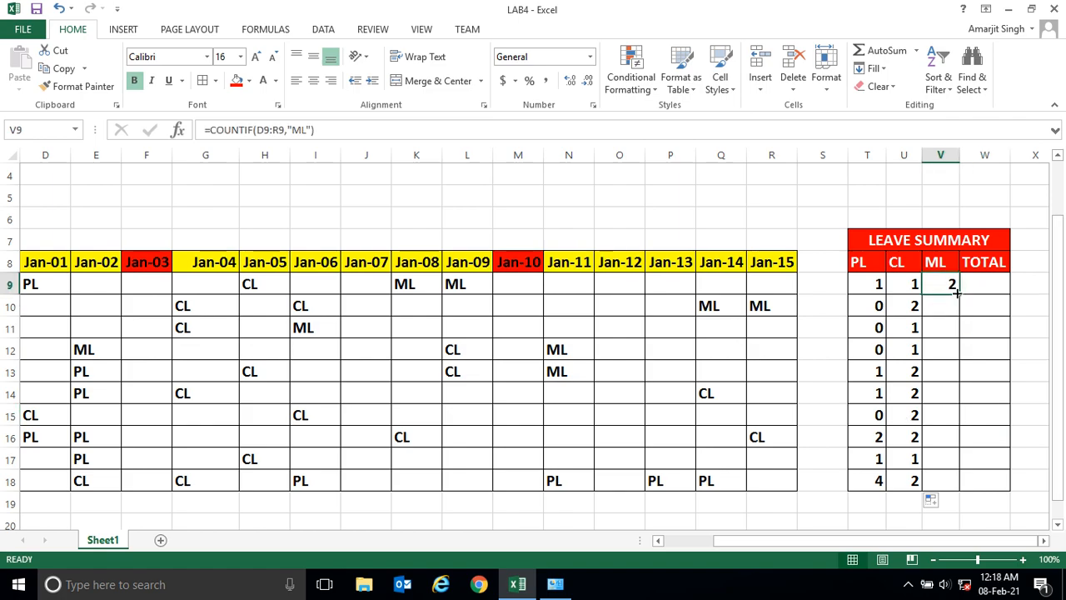
pyautogui.moveTo(960, 293); pyautogui.dragTo(959, 490)
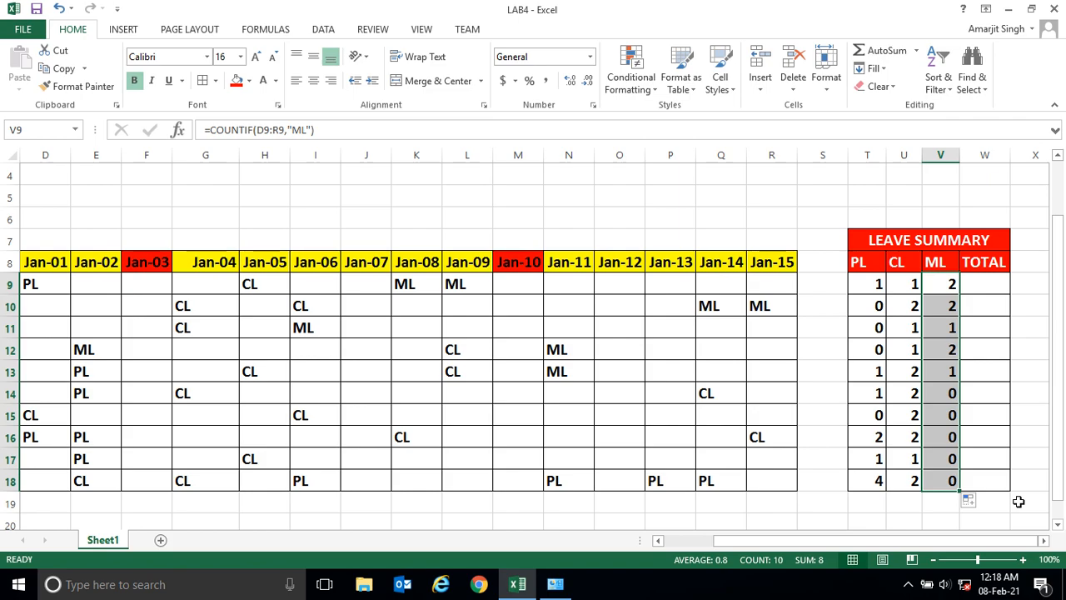
# - Total E001's leave in W9 using SUM over T9:V9
pyautogui.moveTo(987, 287); pyautogui.dragTo(987, 329)
pyautogui.click(987, 286)
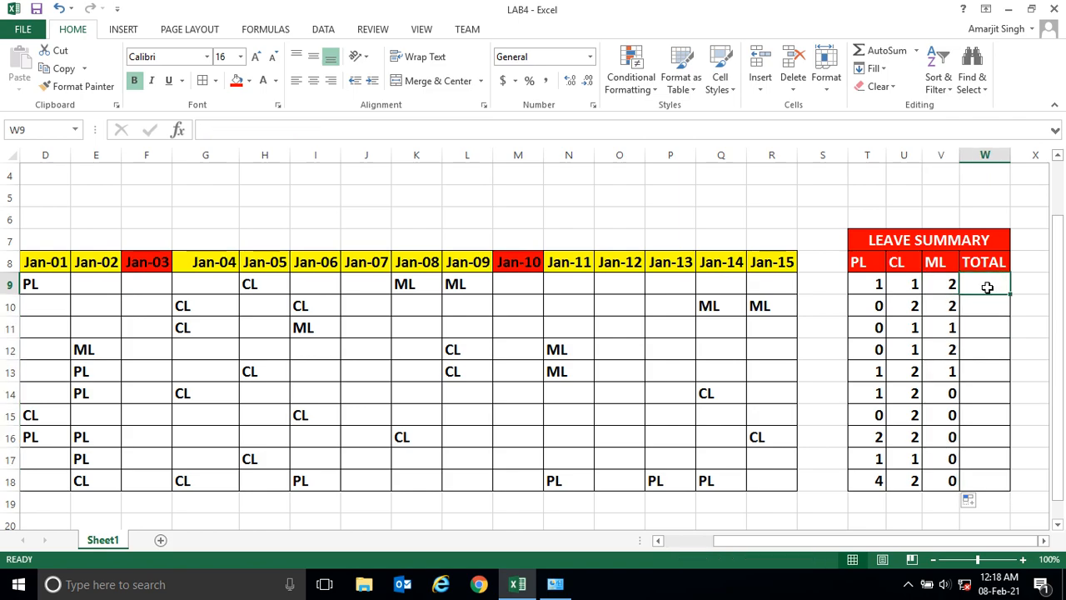
pyautogui.write('=SUM')
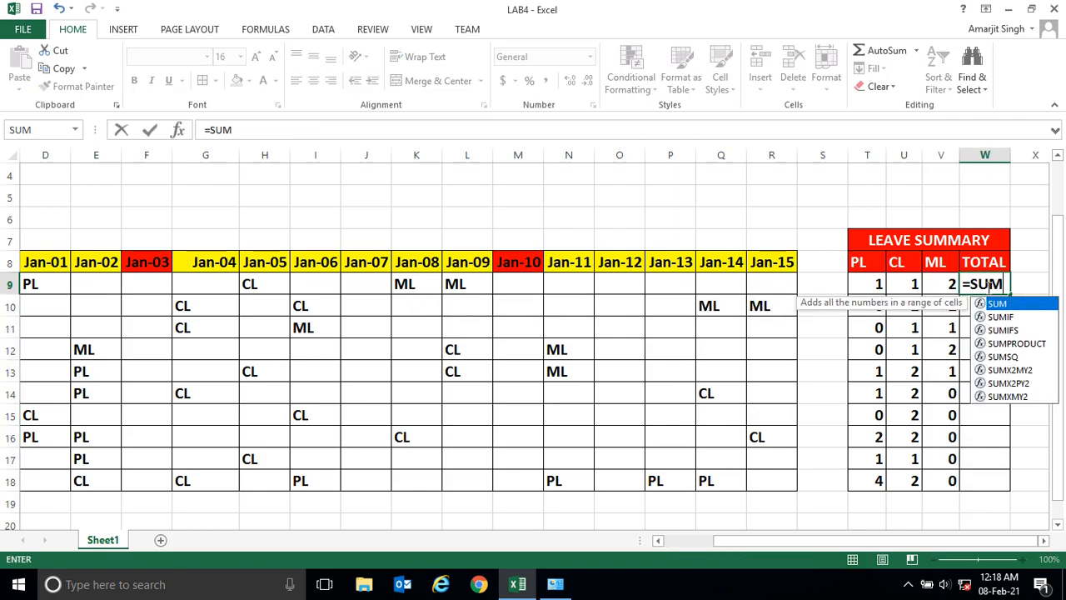
pyautogui.write('(')
pyautogui.click(871, 285)
pyautogui.moveTo(872, 286); pyautogui.dragTo(933, 286)
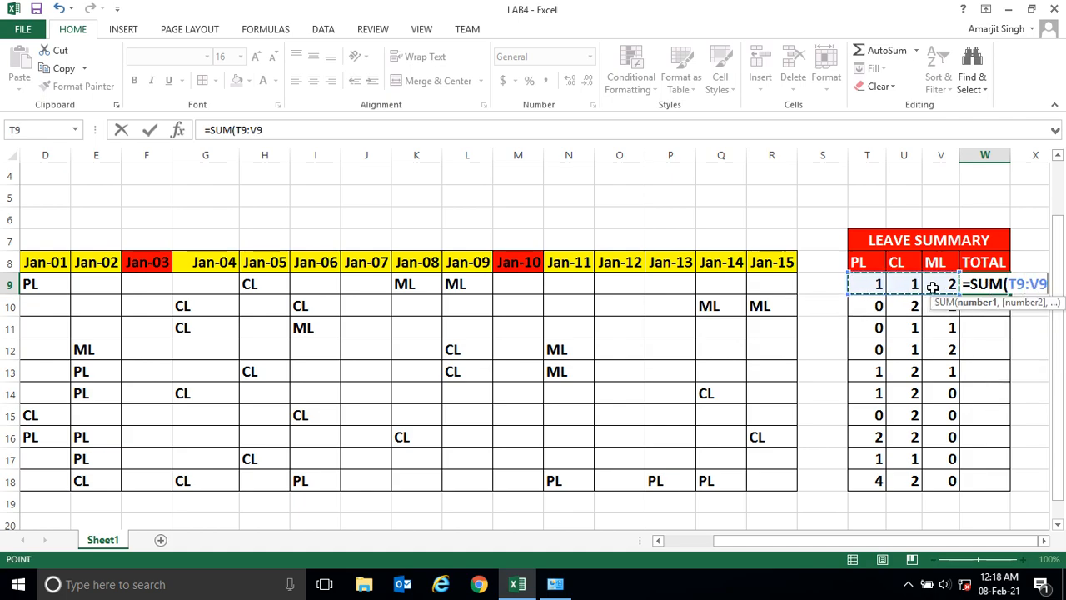
pyautogui.press('Return')
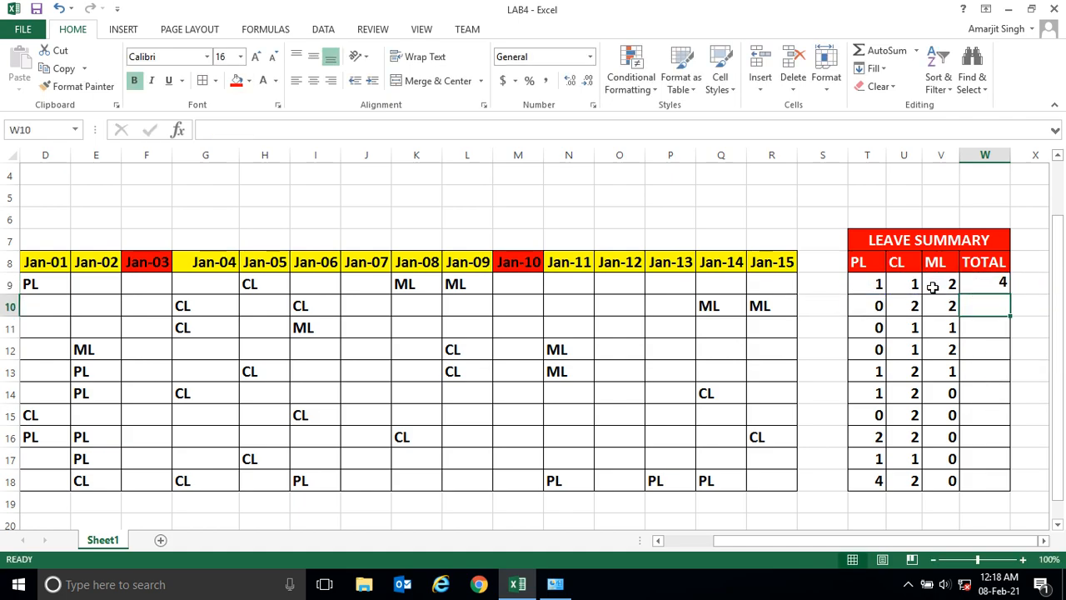
# - Fill the TOTAL formula from W9 down through W18 for every employee
pyautogui.rightClick(983, 284)
pyautogui.press('Escape')
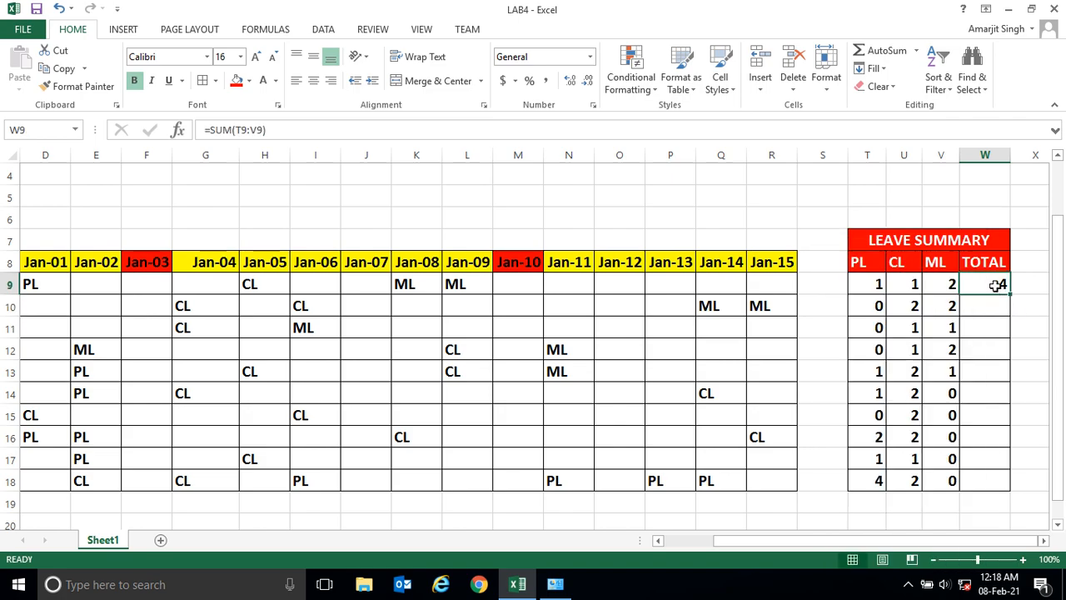
pyautogui.moveTo(1010, 294); pyautogui.dragTo(1010, 488)
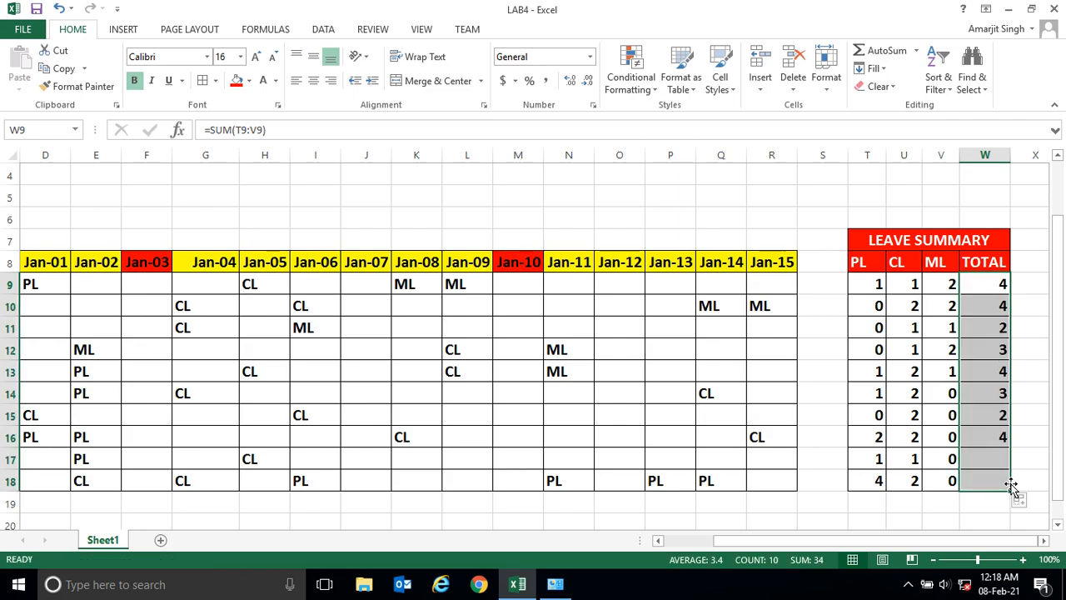
pyautogui.click(878, 508)
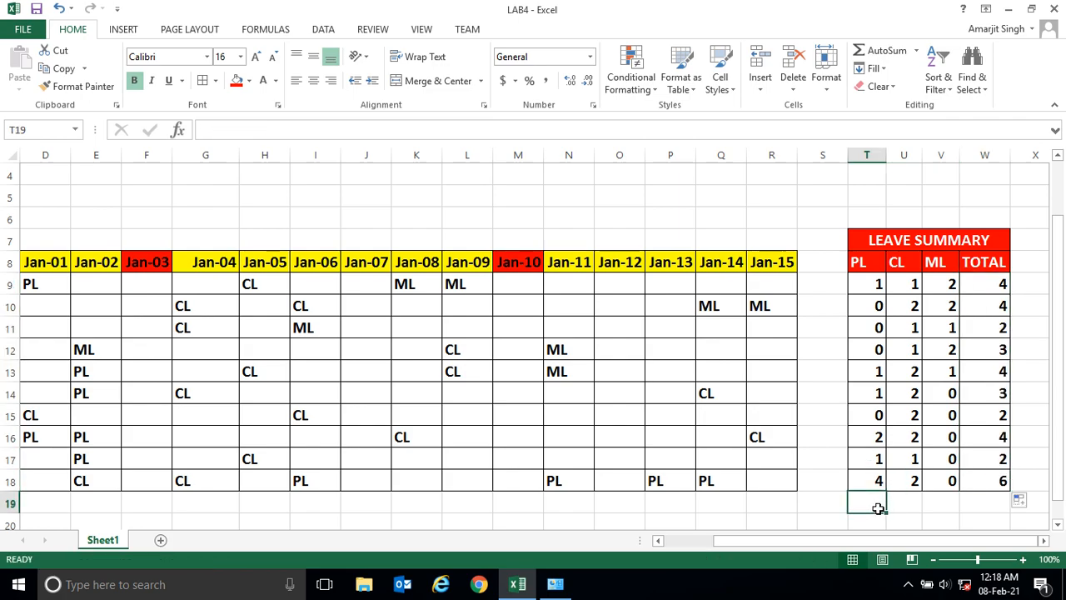
# - Record a PL entry for E001 on Jan-02 in cell E9 to test the summary formulas
pyautogui.click(935, 560)
pyautogui.click(936, 560)
pyautogui.click(936, 560)
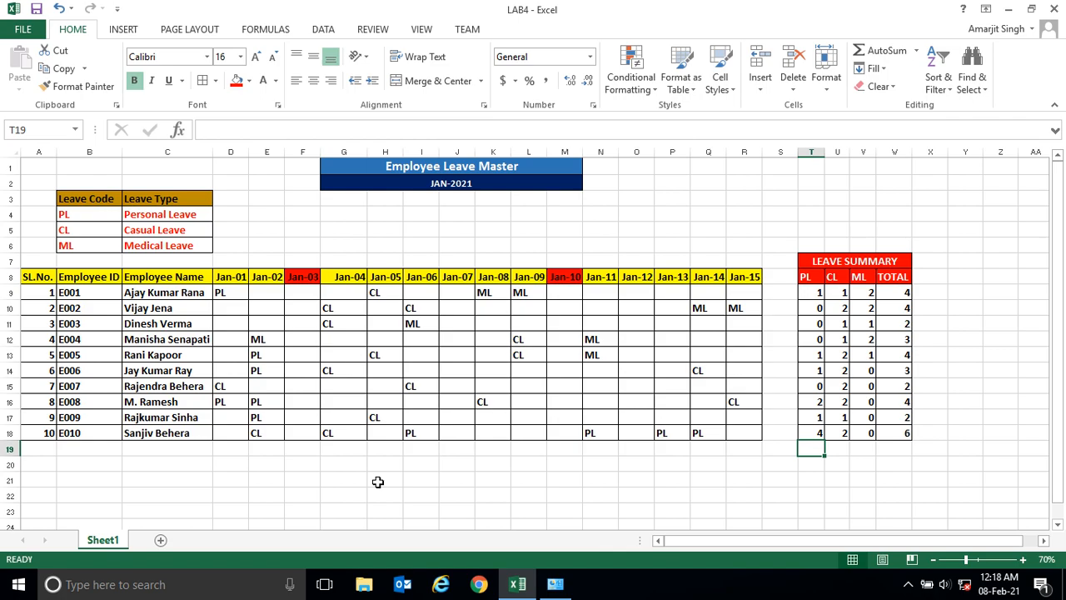
pyautogui.click(267, 295)
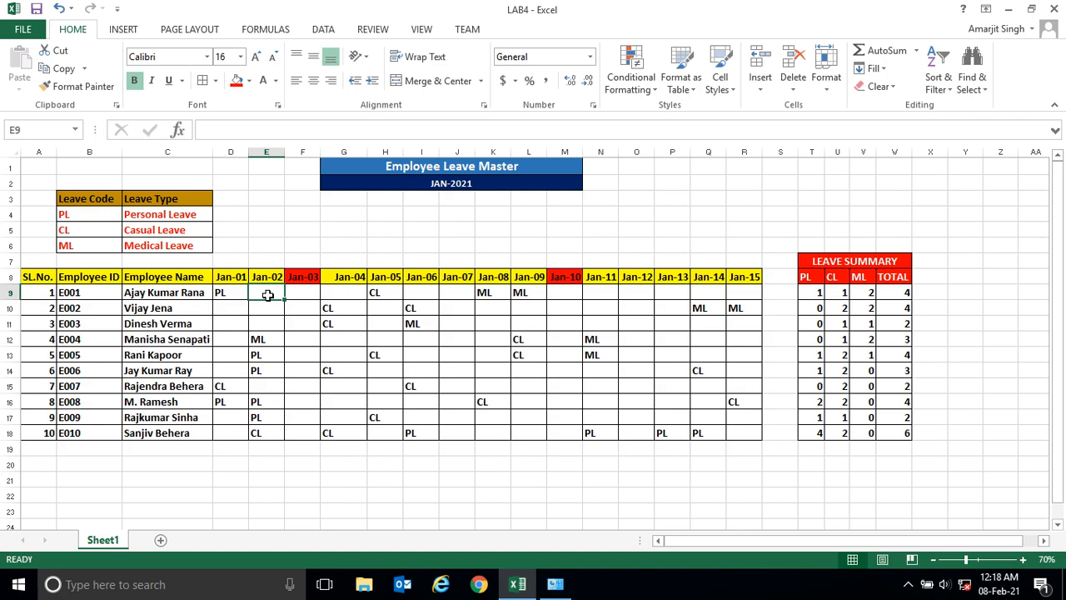
pyautogui.write('PL')
pyautogui.press('Return')
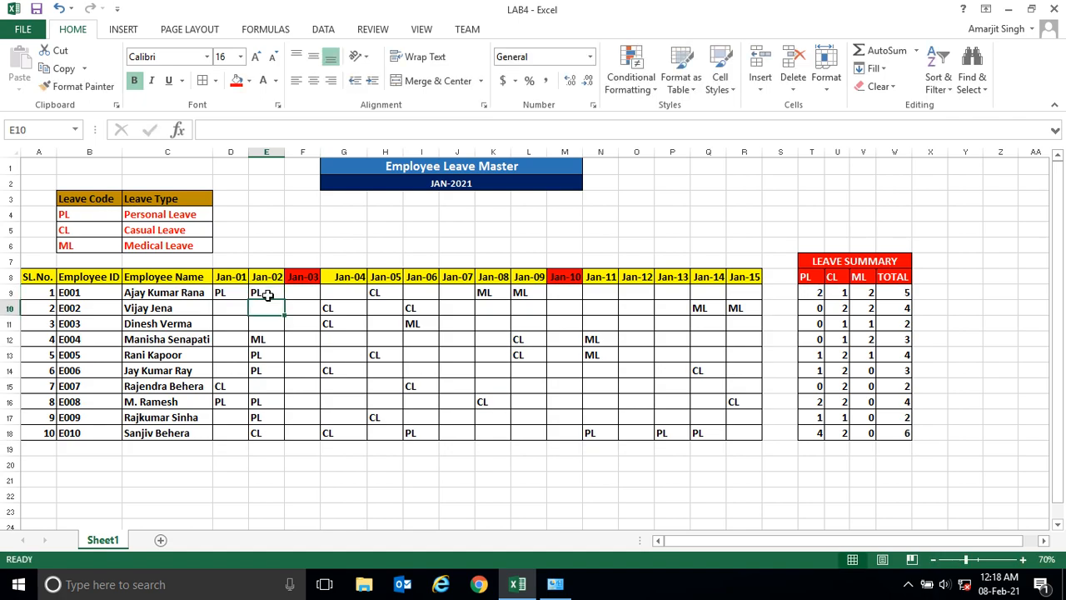
# - Record an ML entry for E005 on Jan-12 in cell O13
pyautogui.click(602, 295)
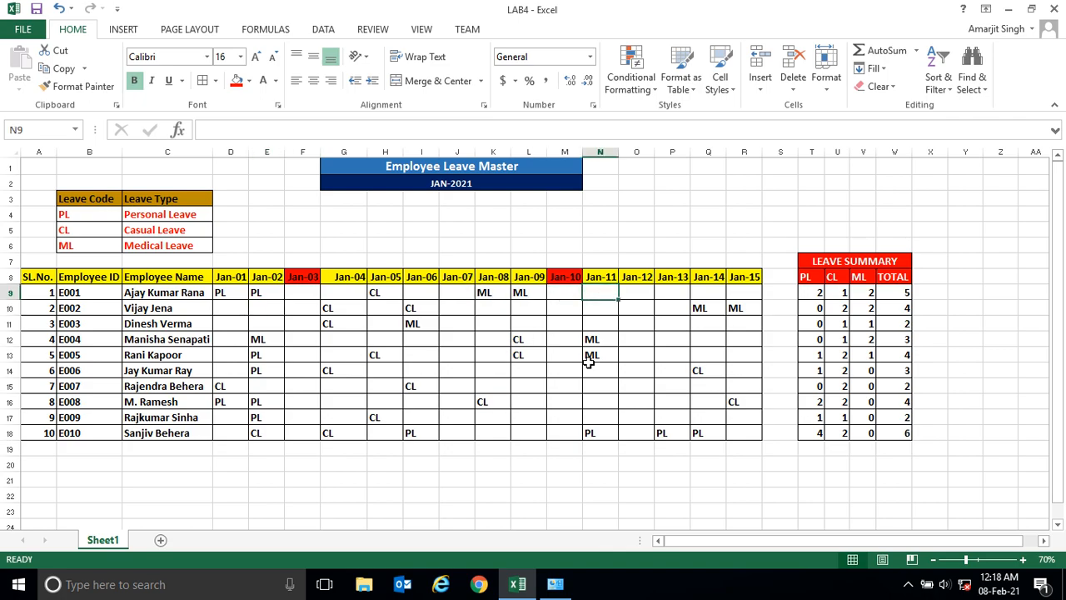
pyautogui.click(643, 351)
pyautogui.write('ML')
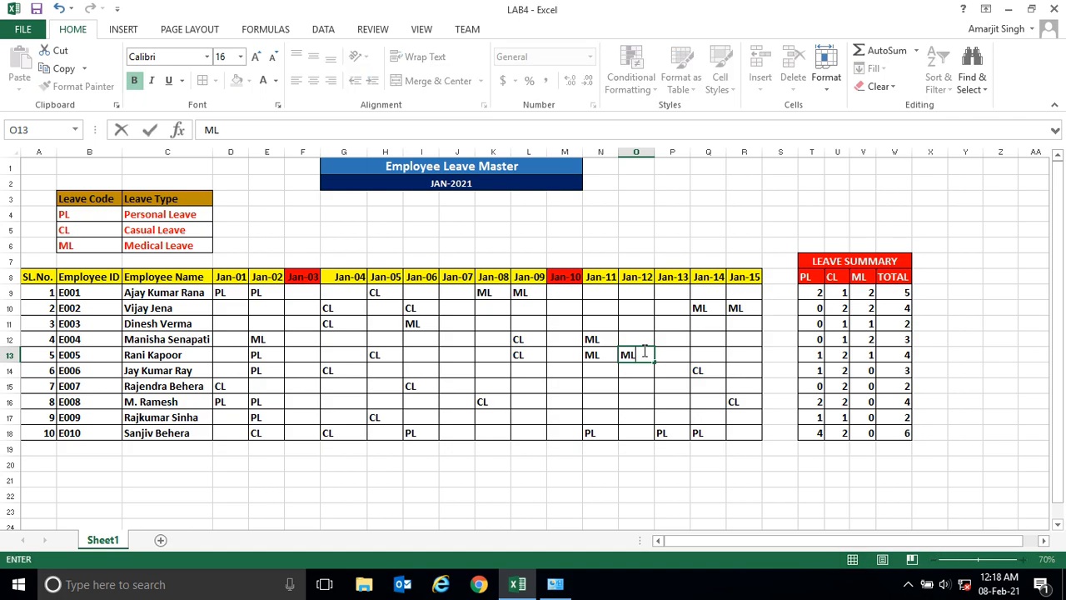
pyautogui.press('Return')
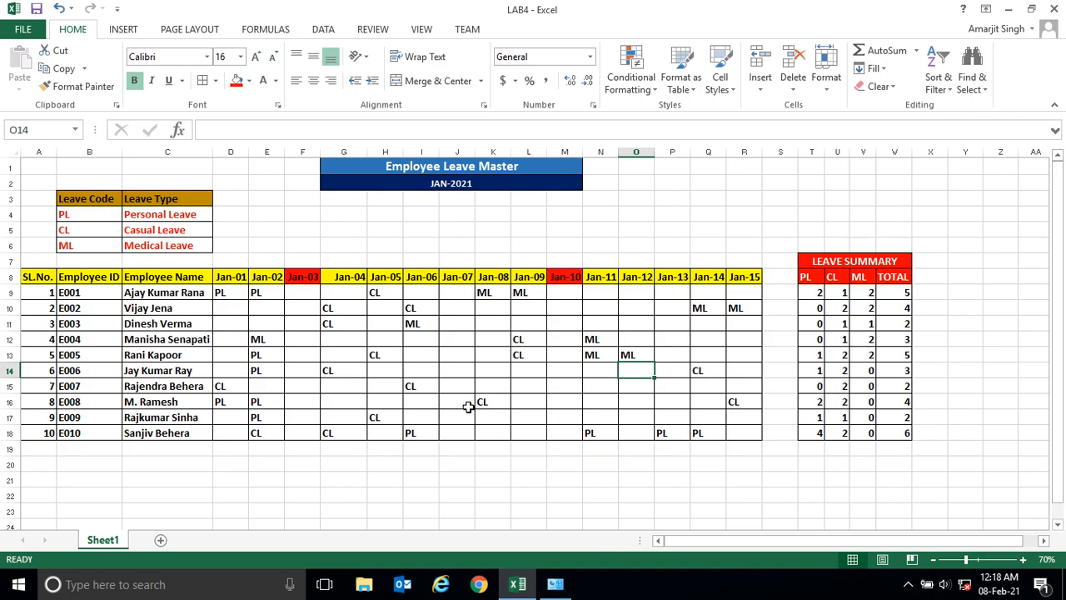
pyautogui.click(456, 450)
pyautogui.press('Down')
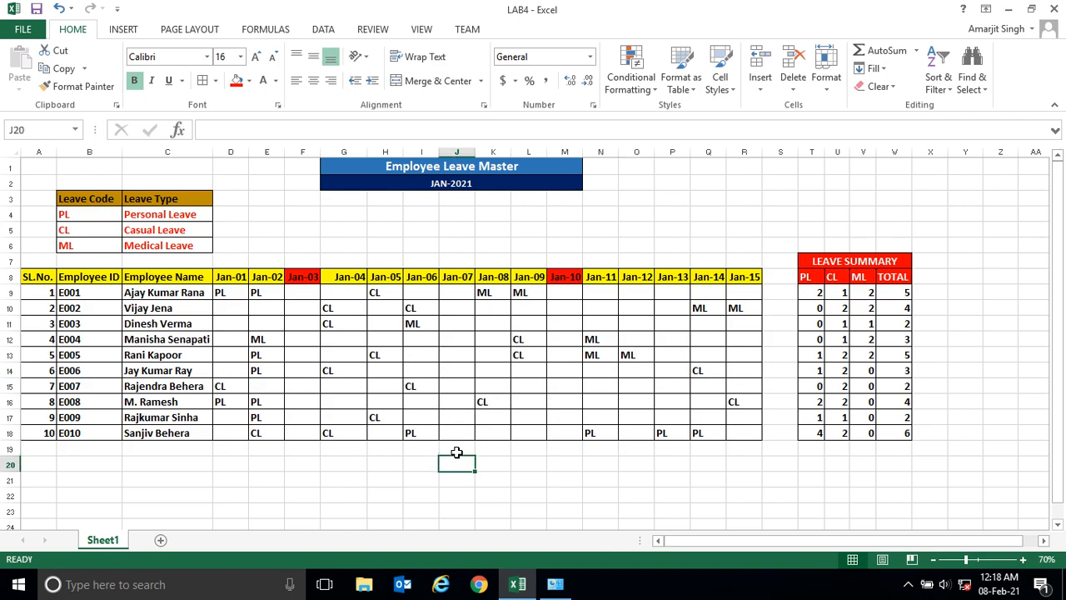
pyautogui.press('Left')
pyautogui.press('Left')
pyautogui.press('Left')
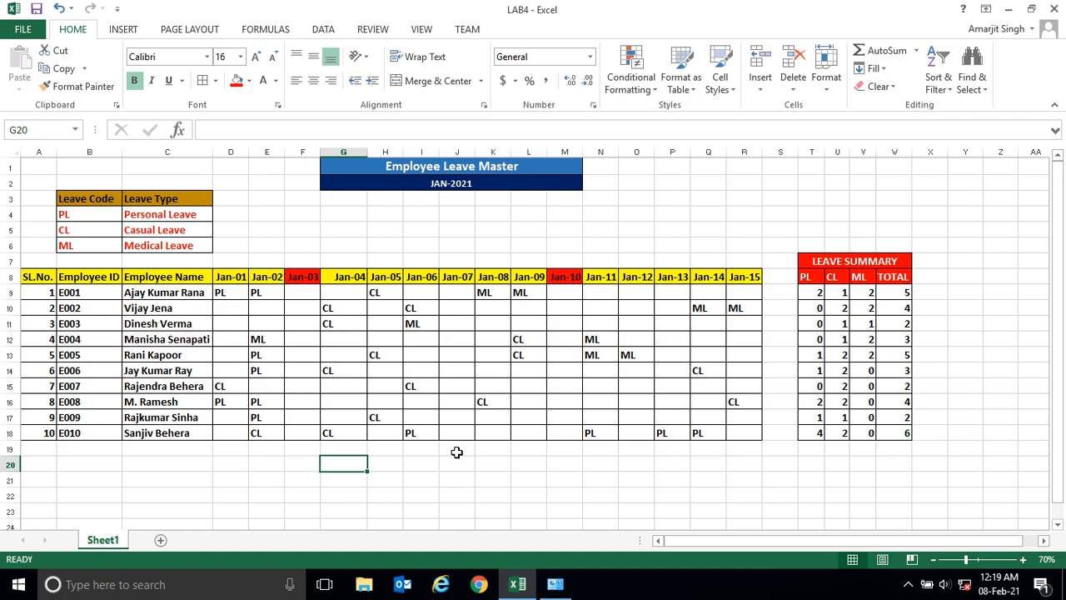
pyautogui.click(908, 584)
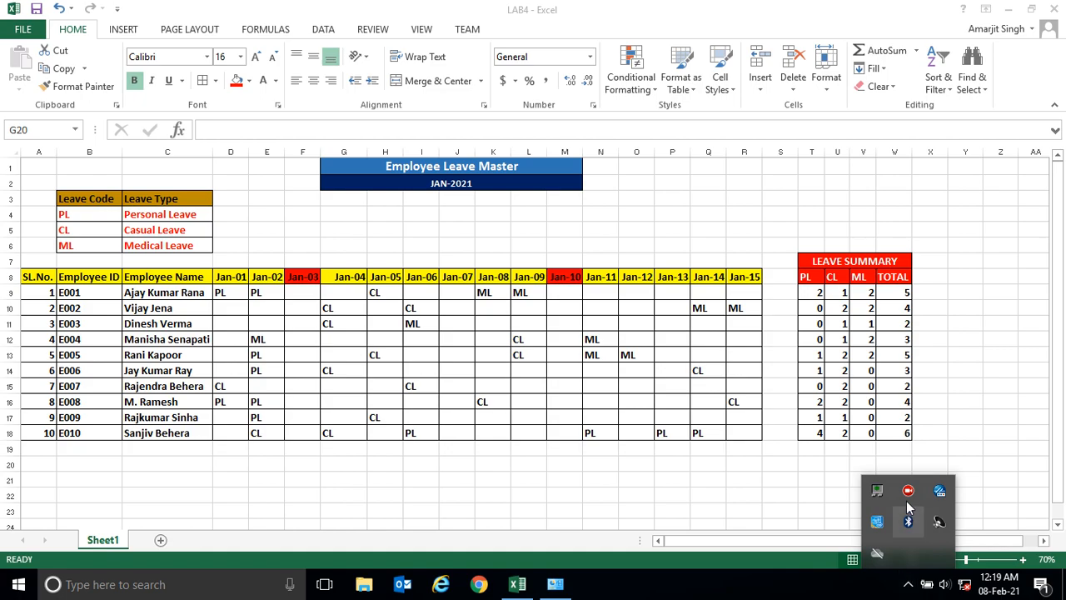